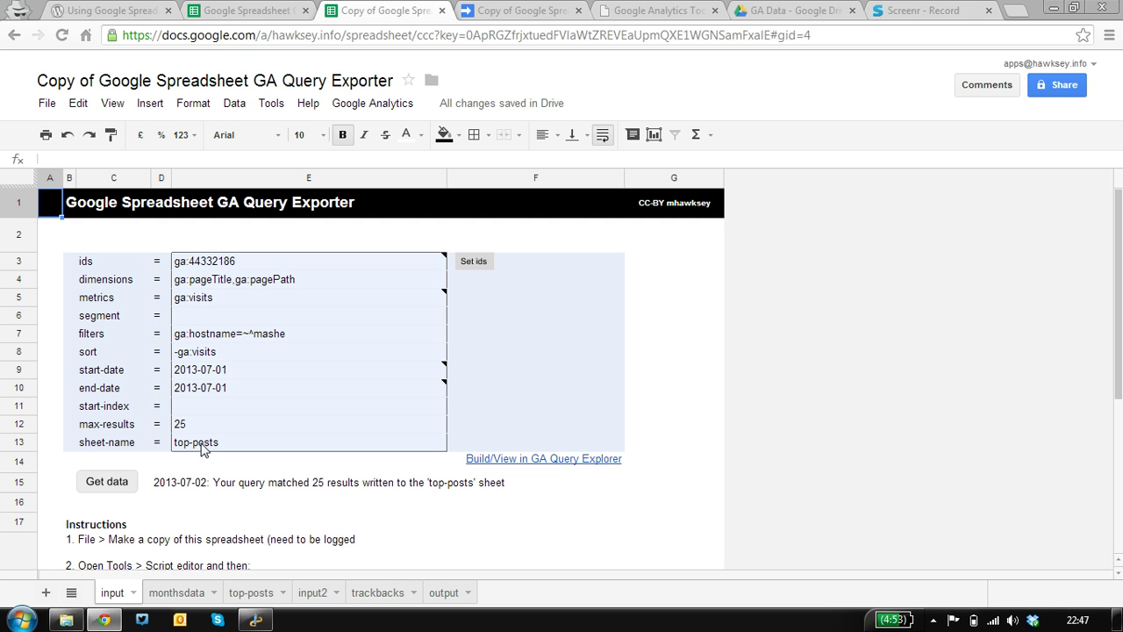
Duplicate the input tab and rename the 'Copy of input' tab to input3
click(132, 594)
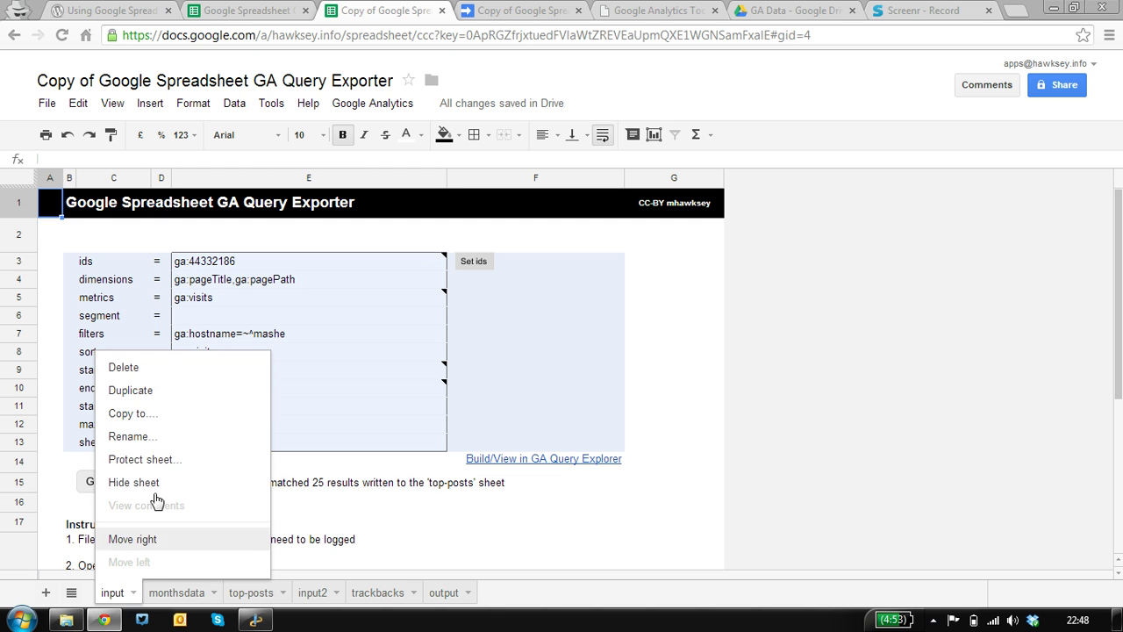
click(155, 391)
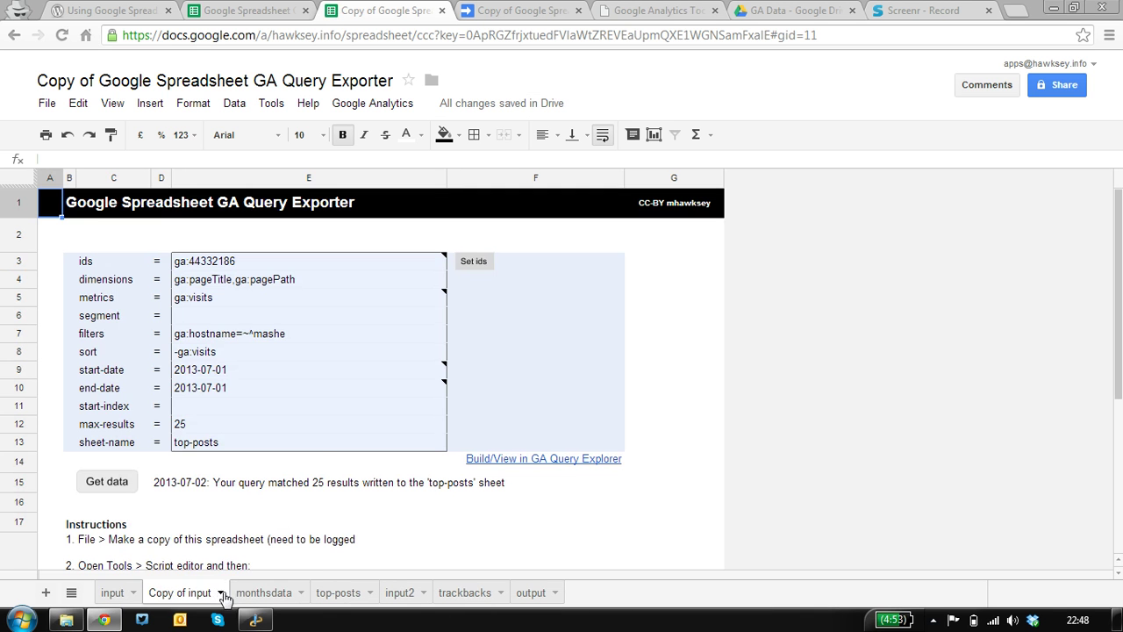
click(220, 593)
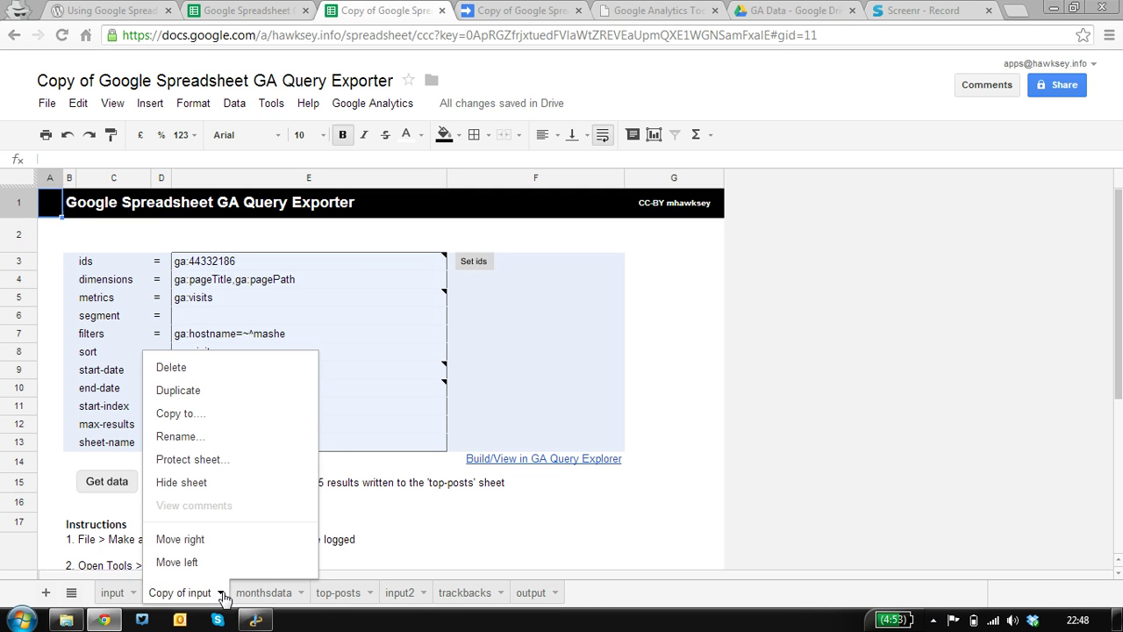
click(207, 437)
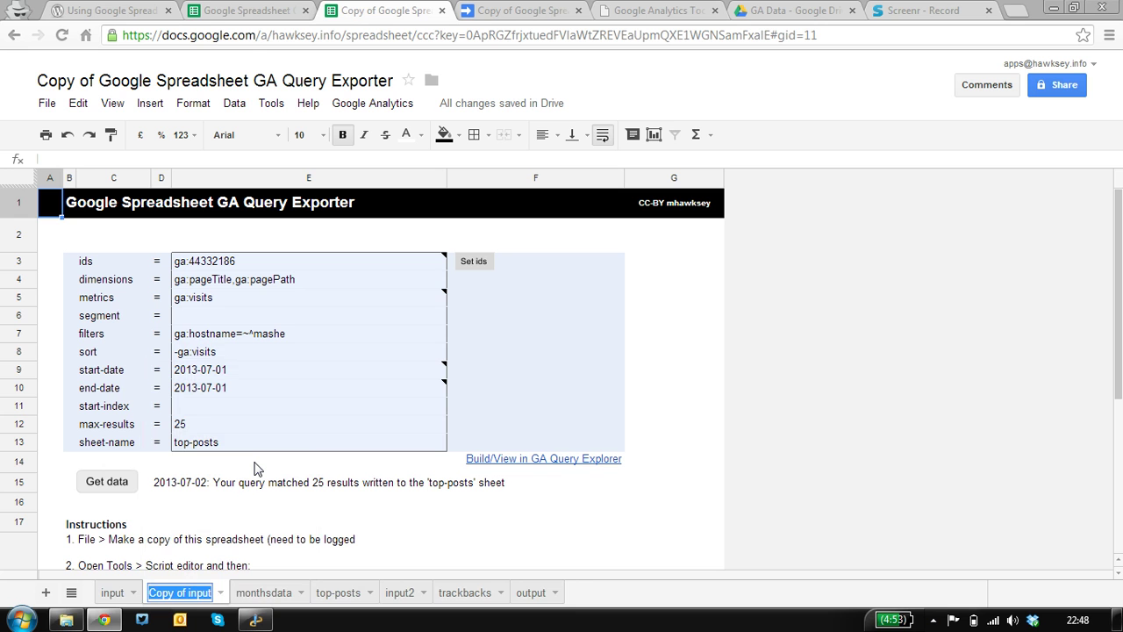
text(input)
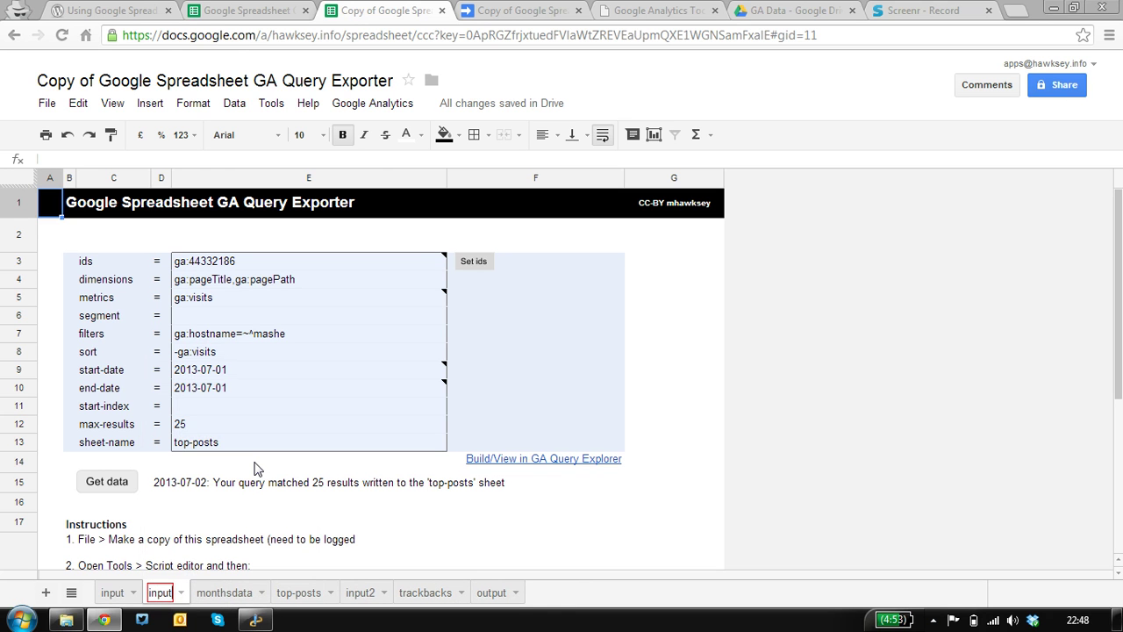
text(3)
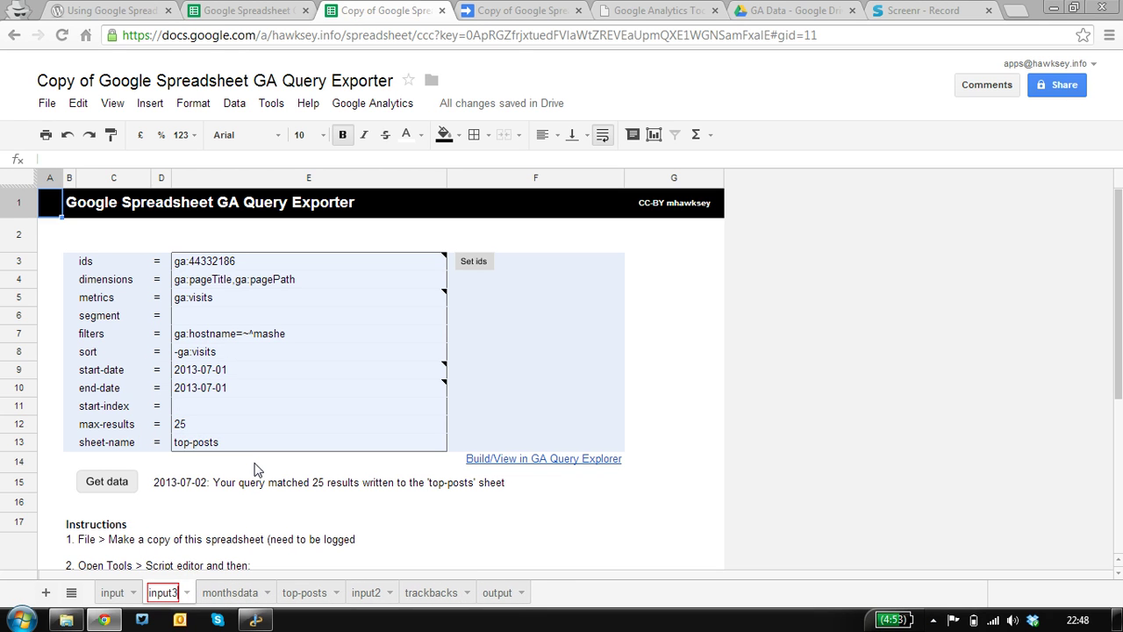
click(220, 508)
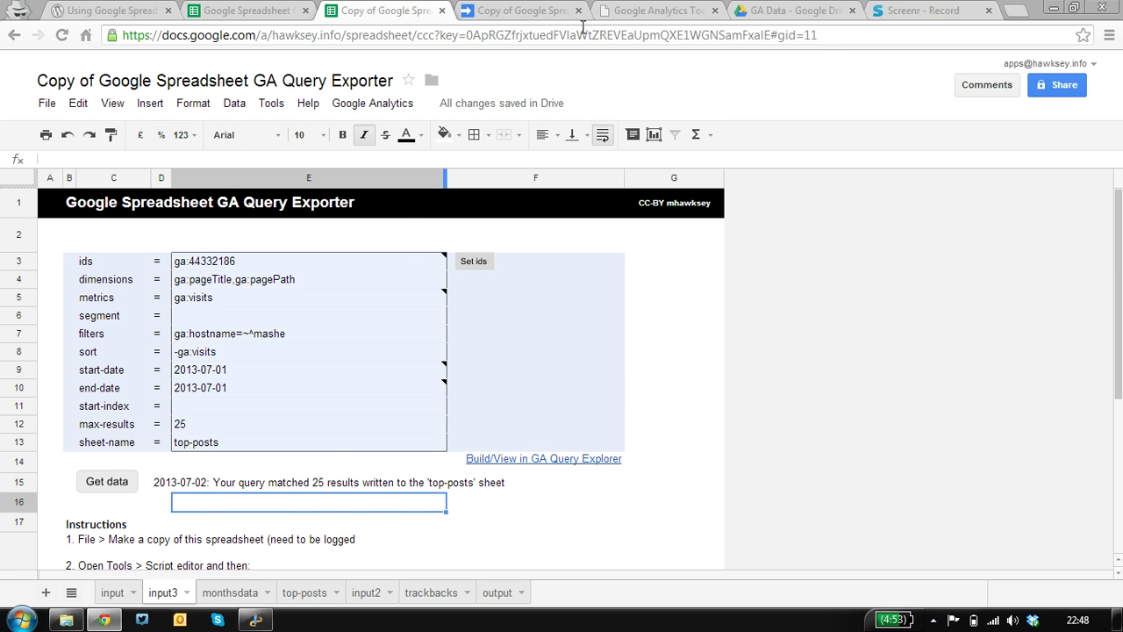
Rerun the ga:nthMonth visits query for 2013-05-01 to 2013-06-30 in Query Explorer
click(645, 16)
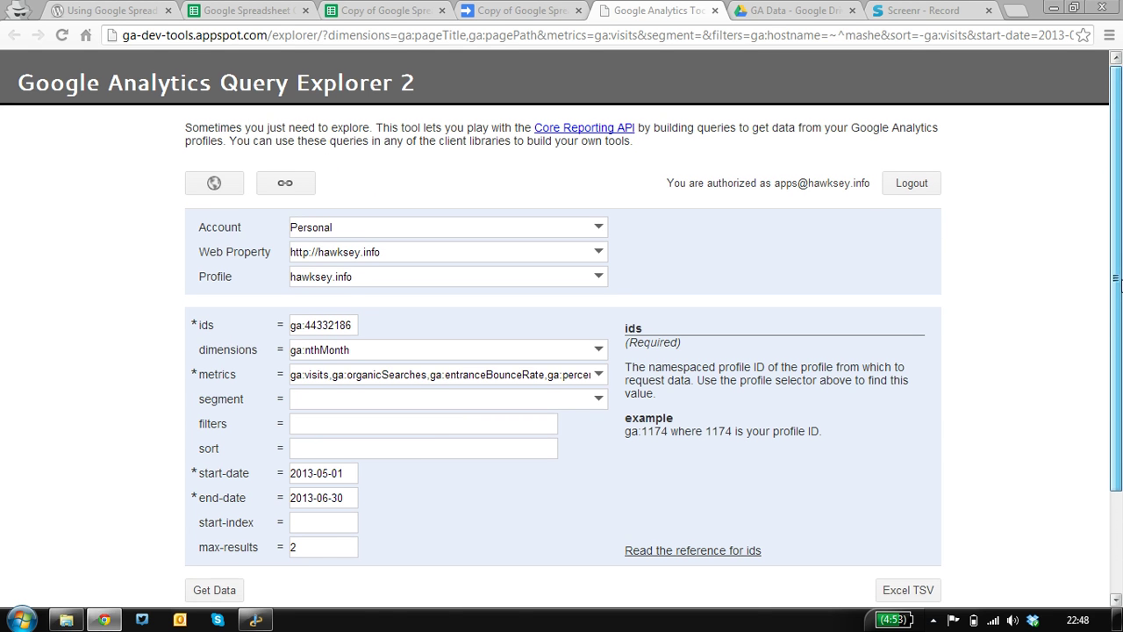
drag(1116, 280, 1116, 342)
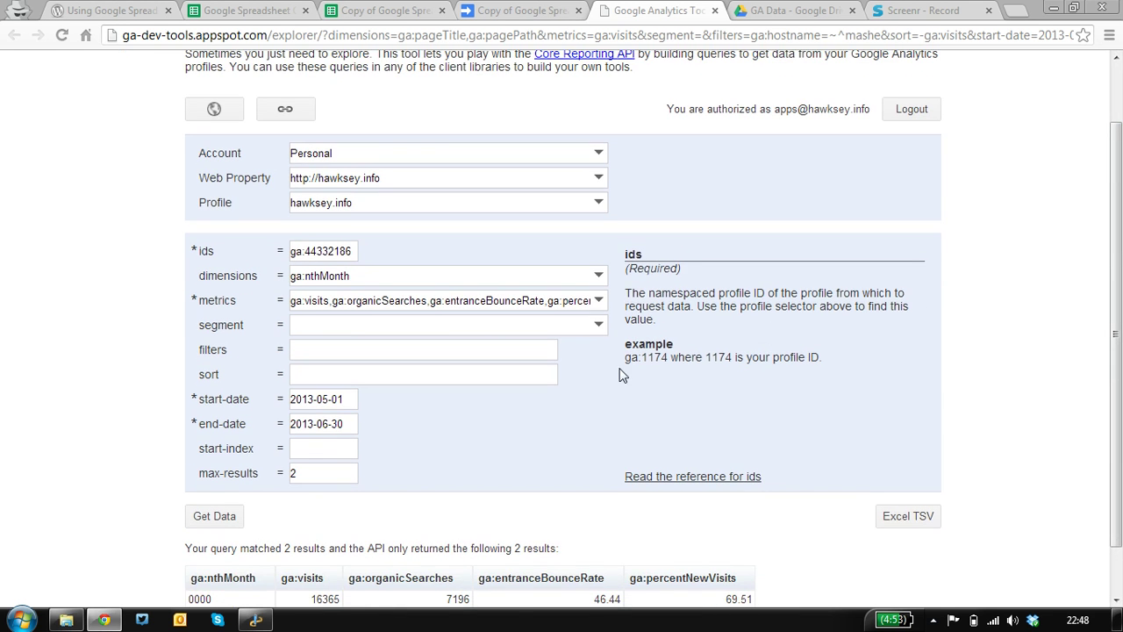
click(215, 519)
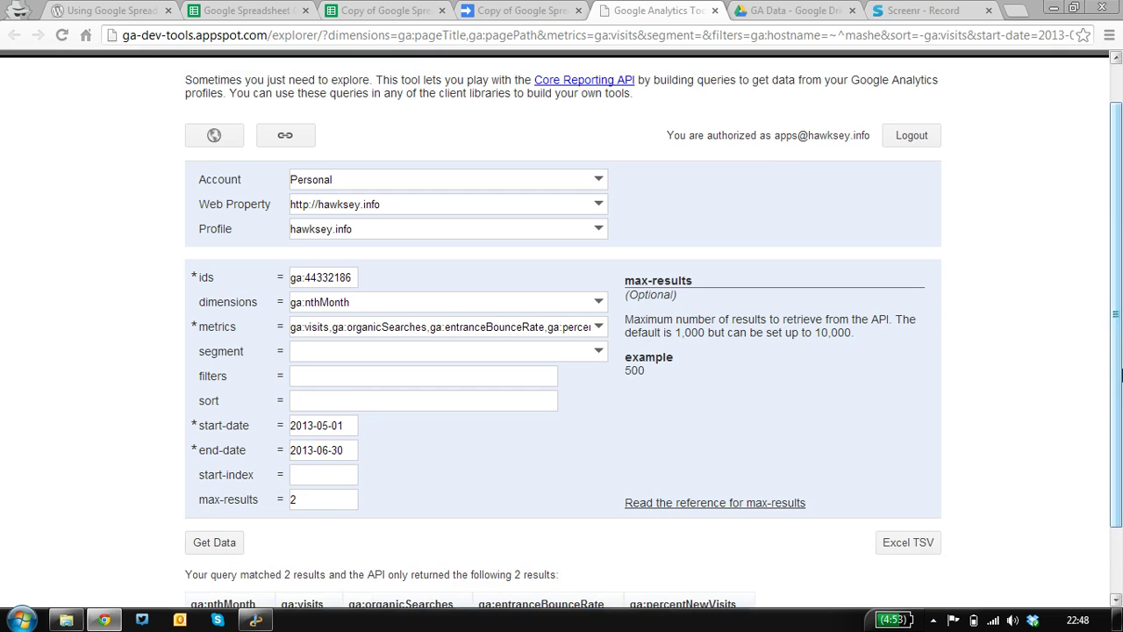
drag(1119, 372, 1120, 480)
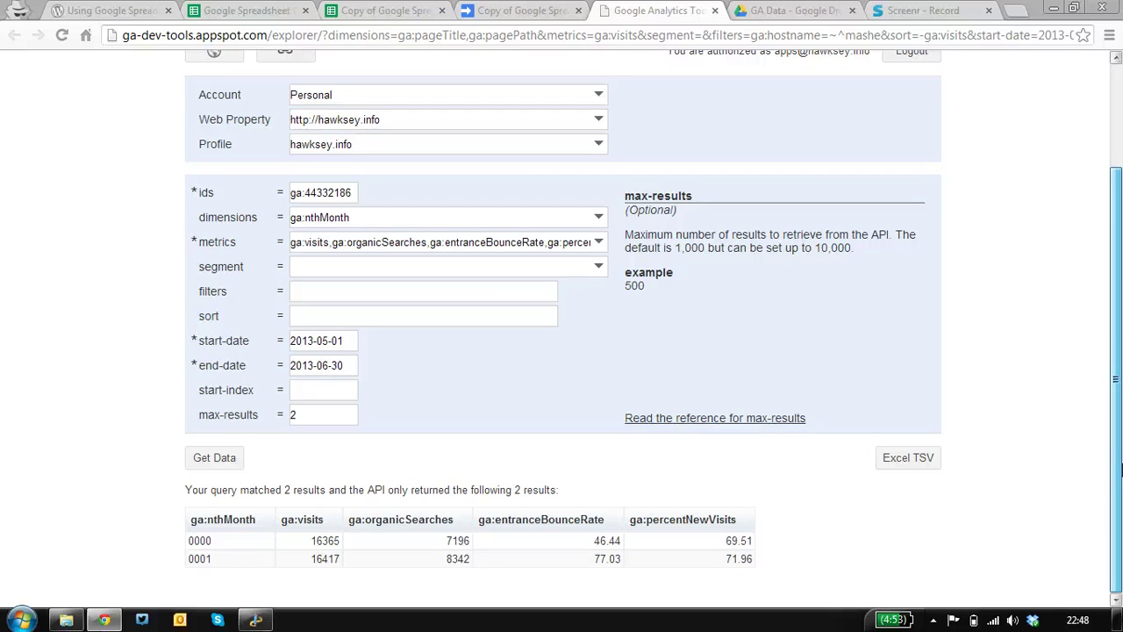
scroll(1119, 471, up, 2)
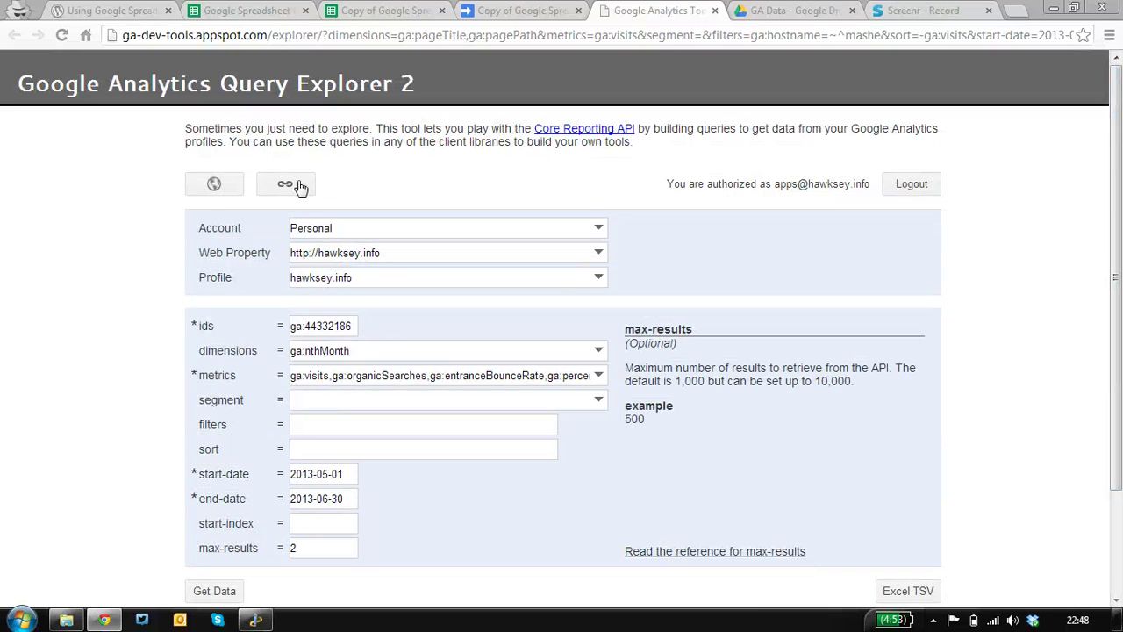
Copy the query's encoded Query URI and go back to the spreadsheet
click(215, 185)
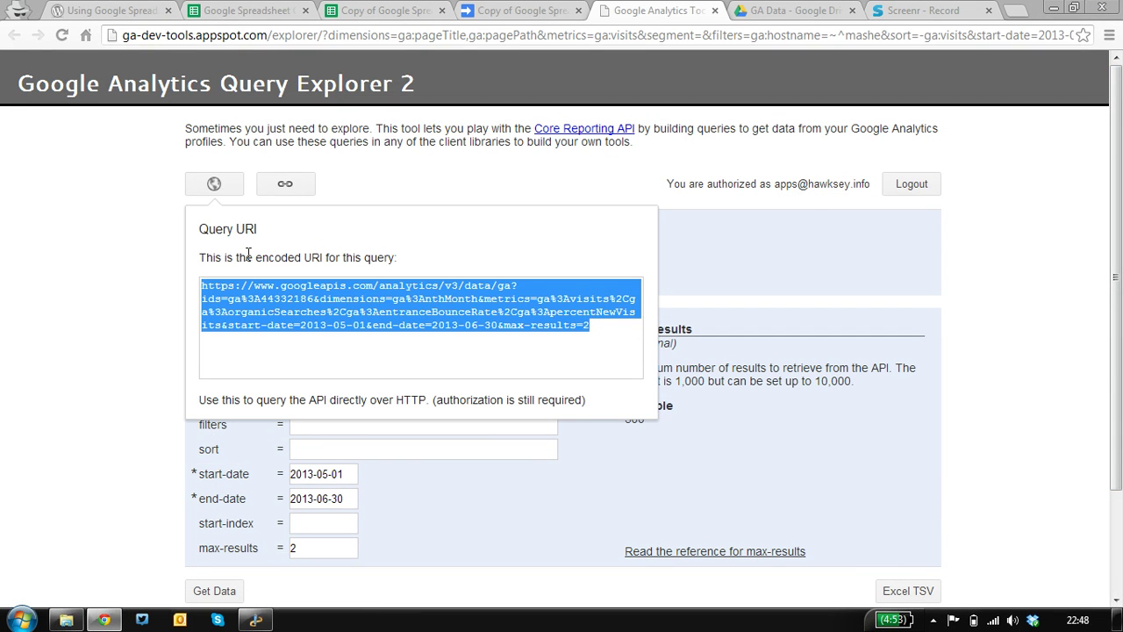
right_click(279, 312)
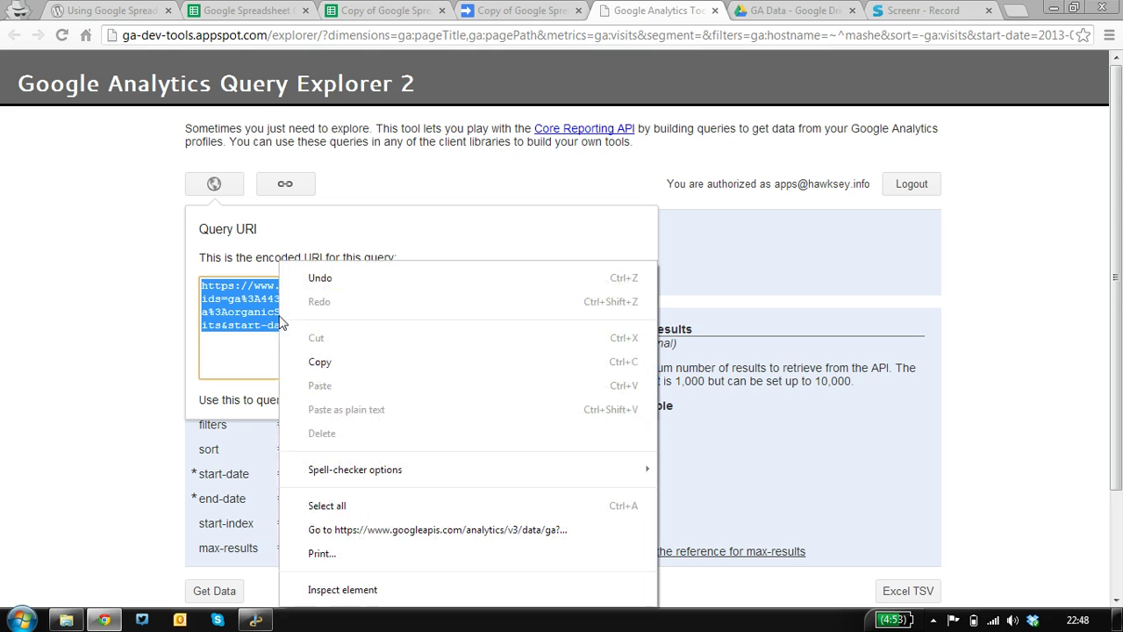
click(325, 359)
click(386, 10)
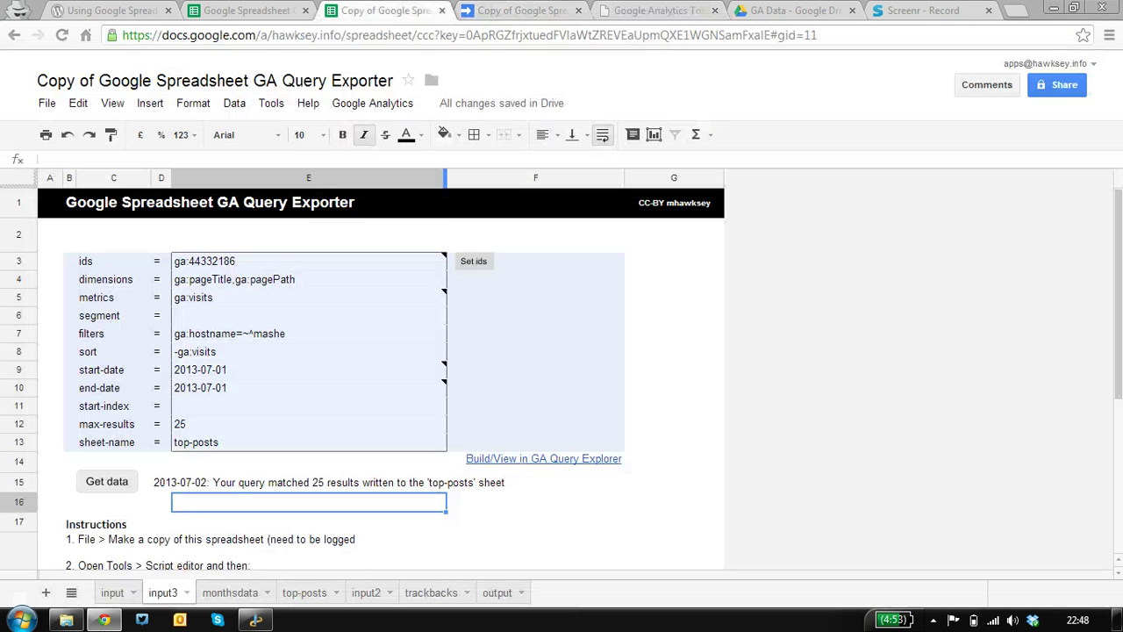
Import the copied Query URI through the Google Analytics add-on, then enter lastmonths as sheet-name
click(363, 107)
click(375, 155)
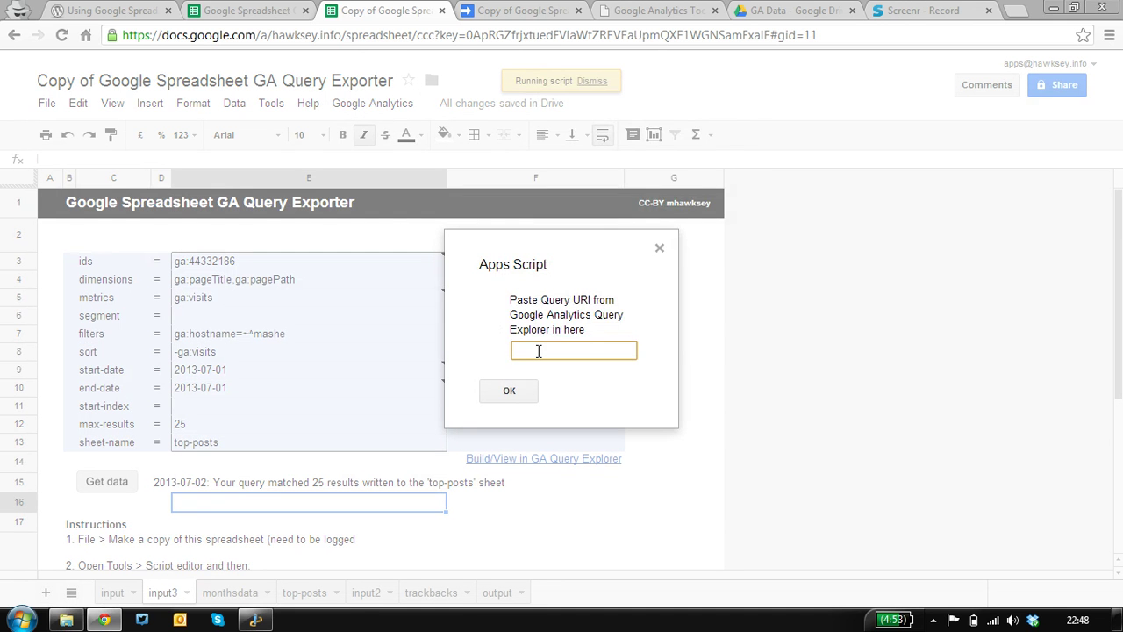
right_click(538, 351)
click(606, 181)
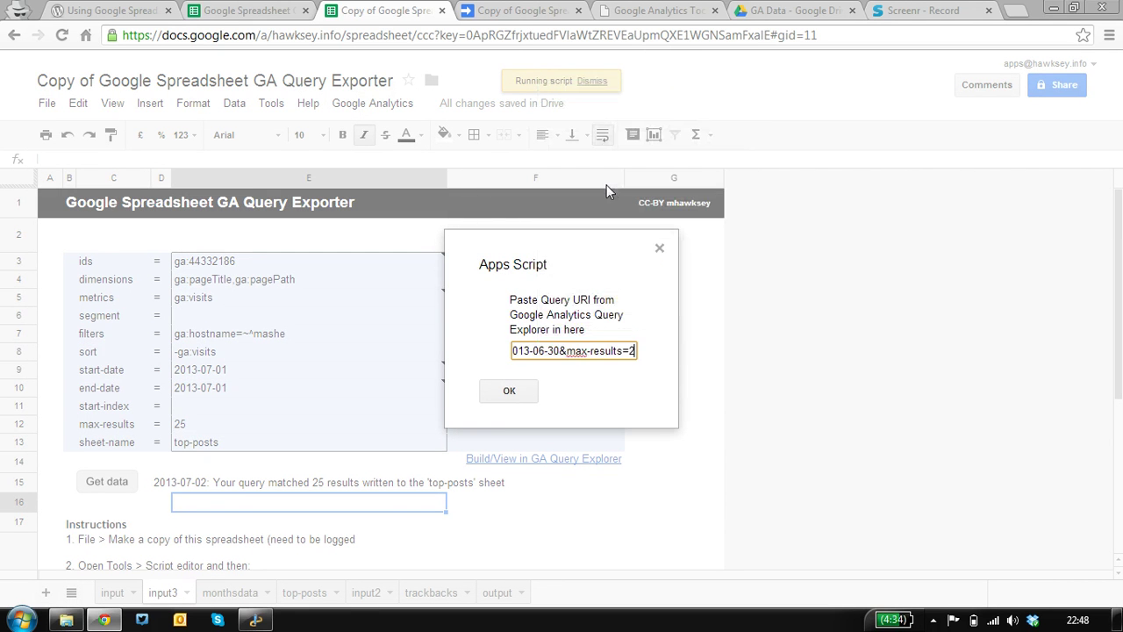
click(513, 393)
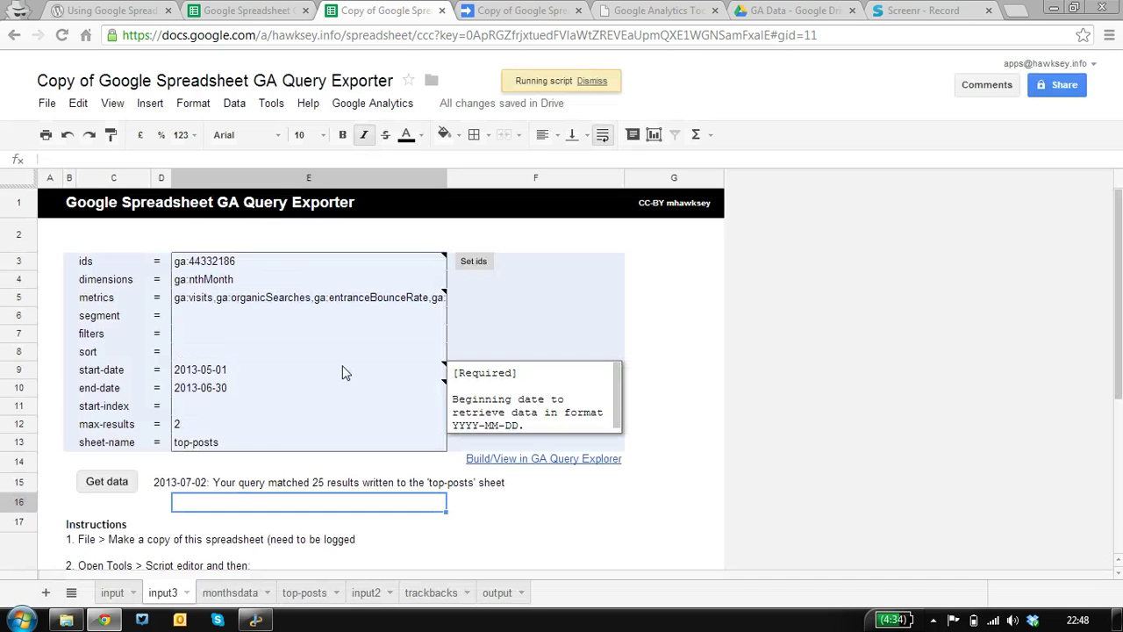
click(218, 444)
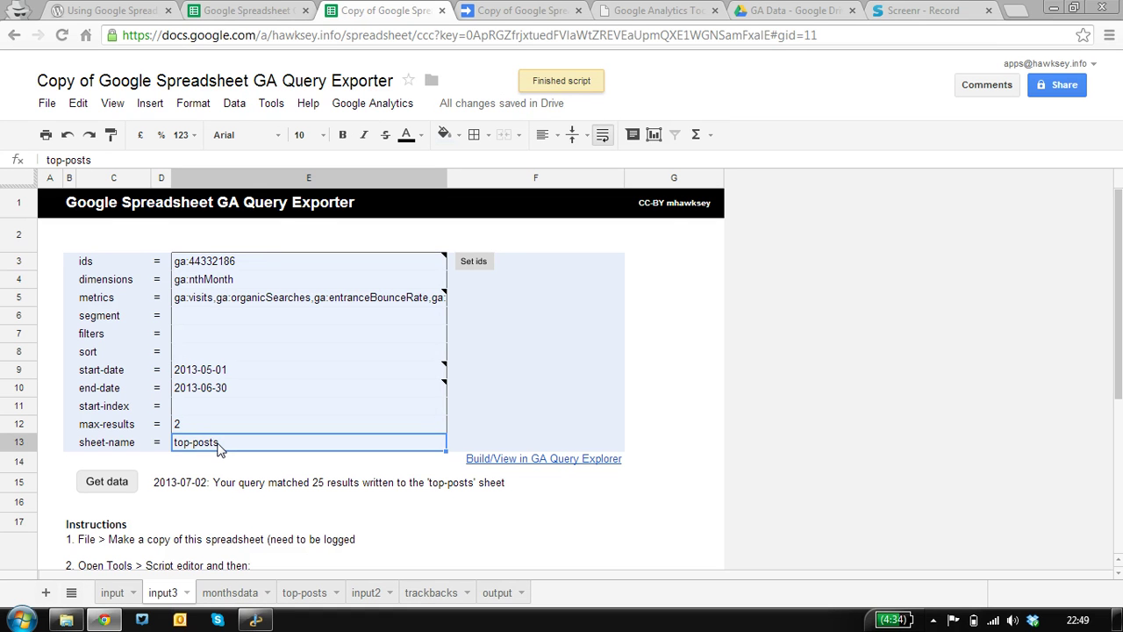
text(last)
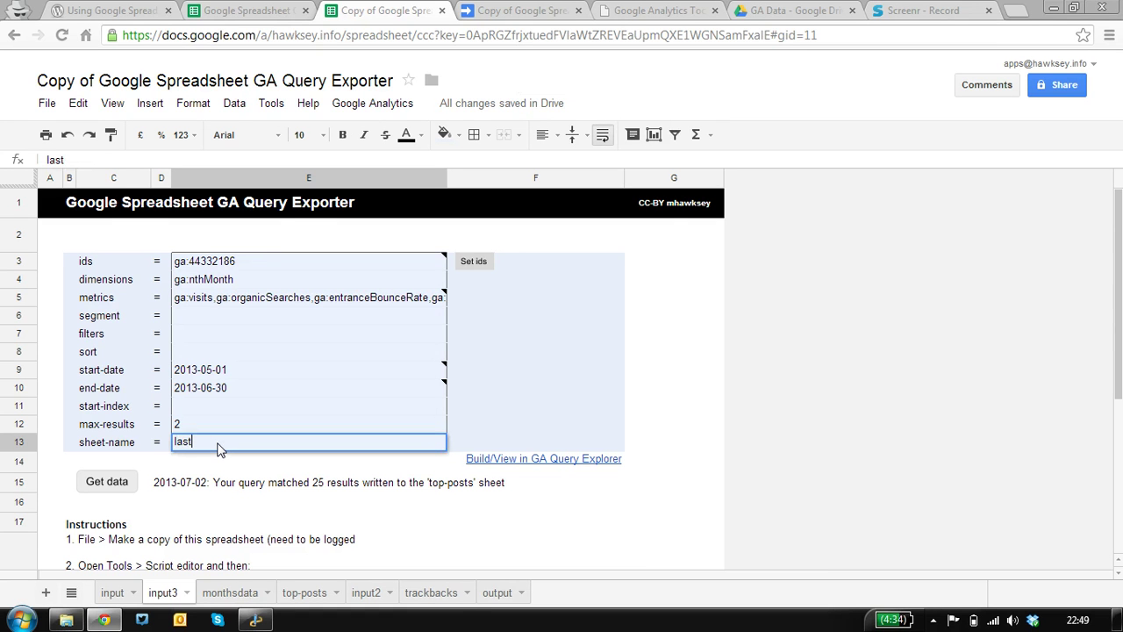
text(months)
Commit sheet-name lastmonths and set end-date E10 to =TODAY()-2
click(283, 426)
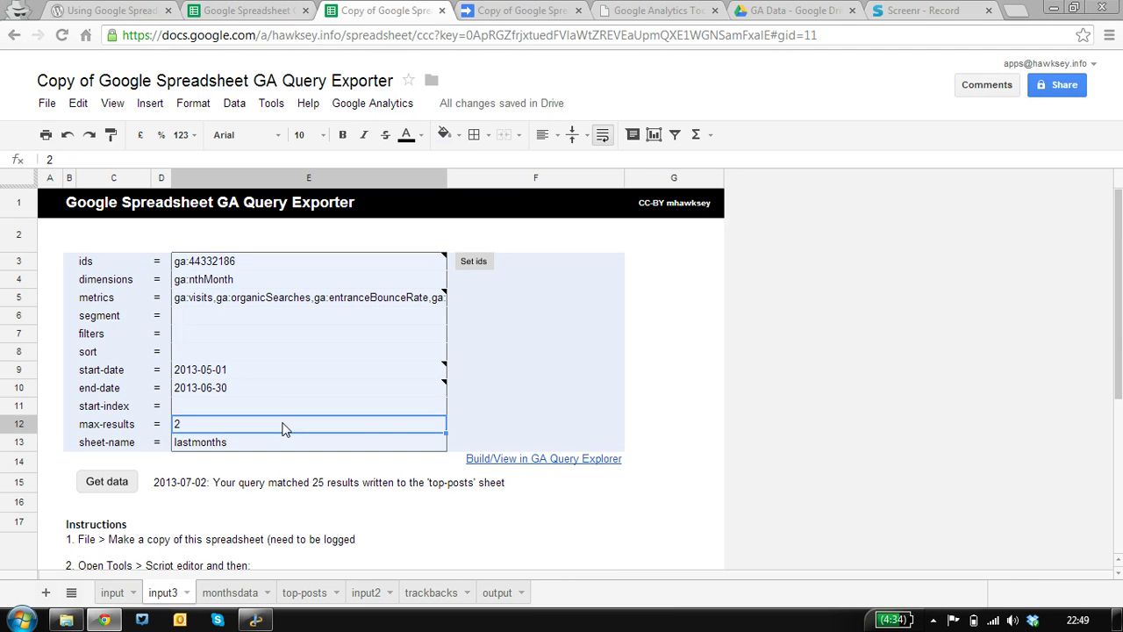
mouse_move(232, 391)
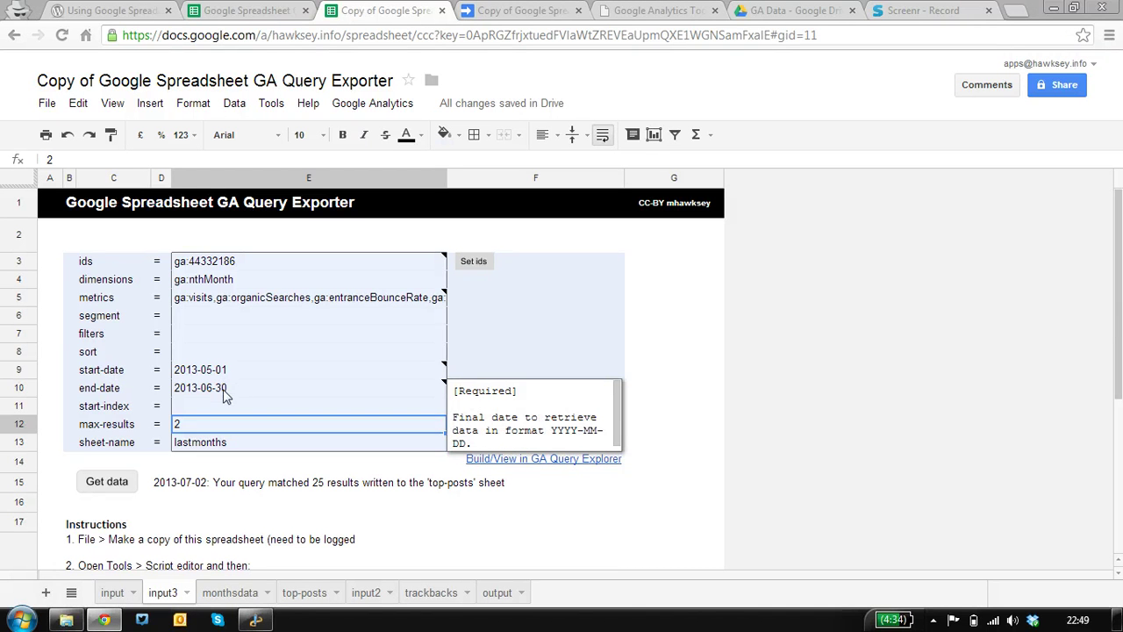
click(223, 397)
text(=)
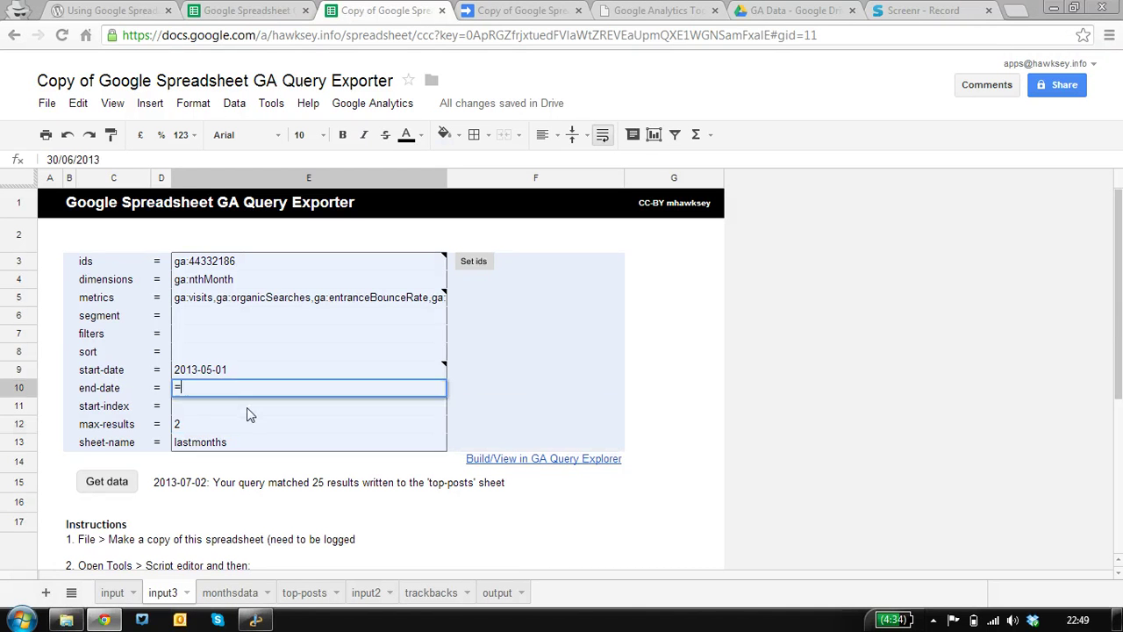
text(TODAY)
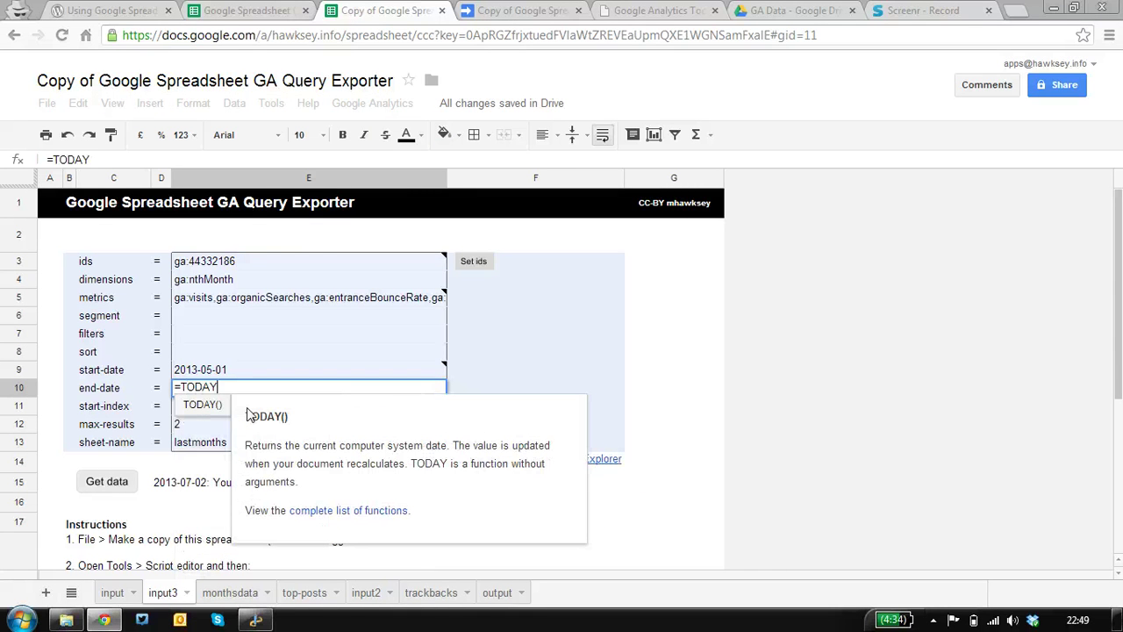
text(()-1)
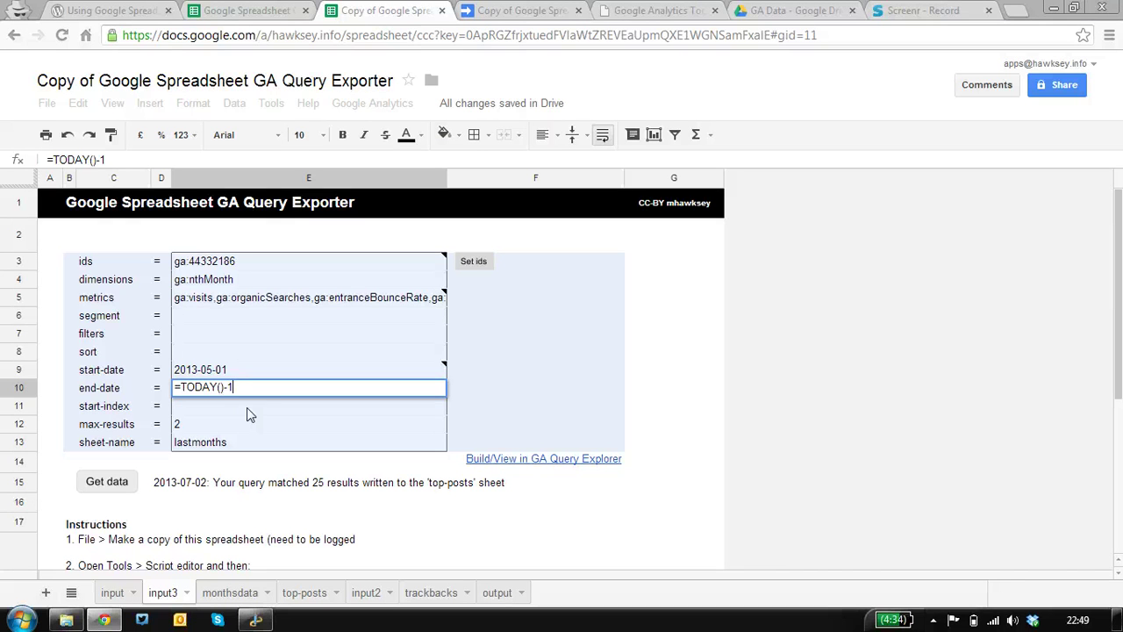
key(BackSpace)
text(2)
key(Return)
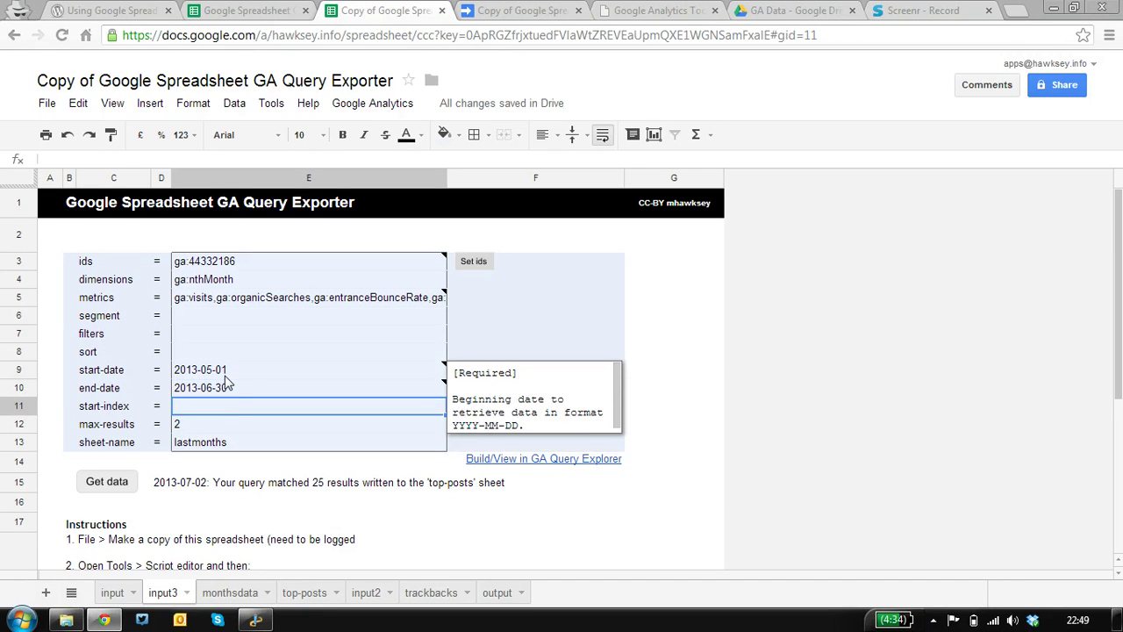
Replace start-date E9 with =DATE(YEAR(E10-56),MONTH(E10-56),1), yielding 2013-05-01
key(Up)
key(Up)
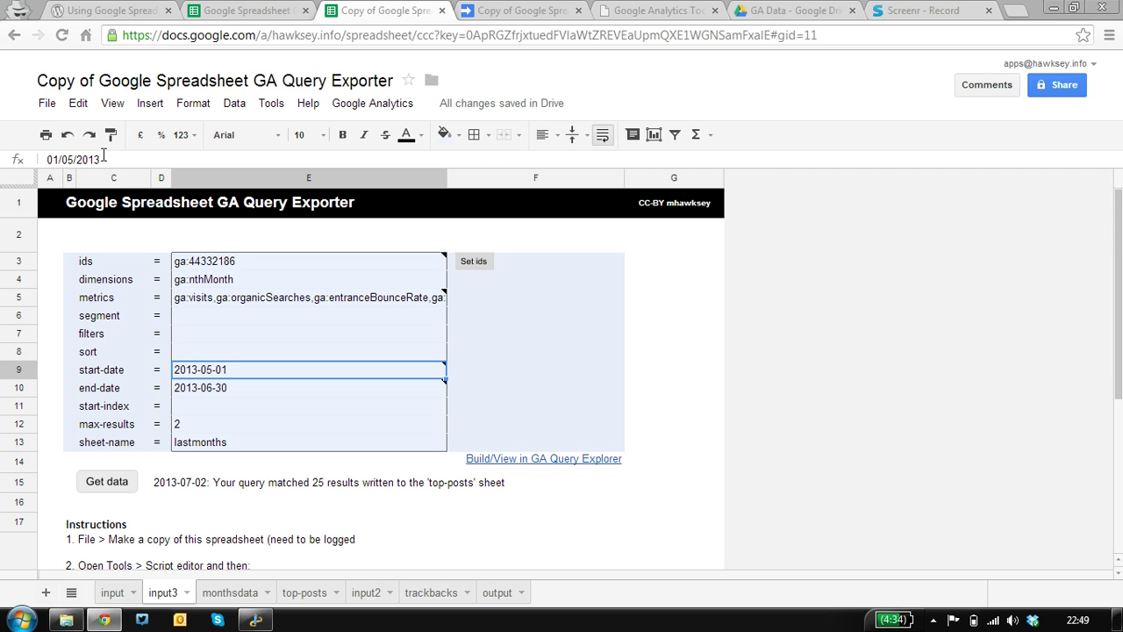
drag(103, 156, 39, 156)
text(=DATE)
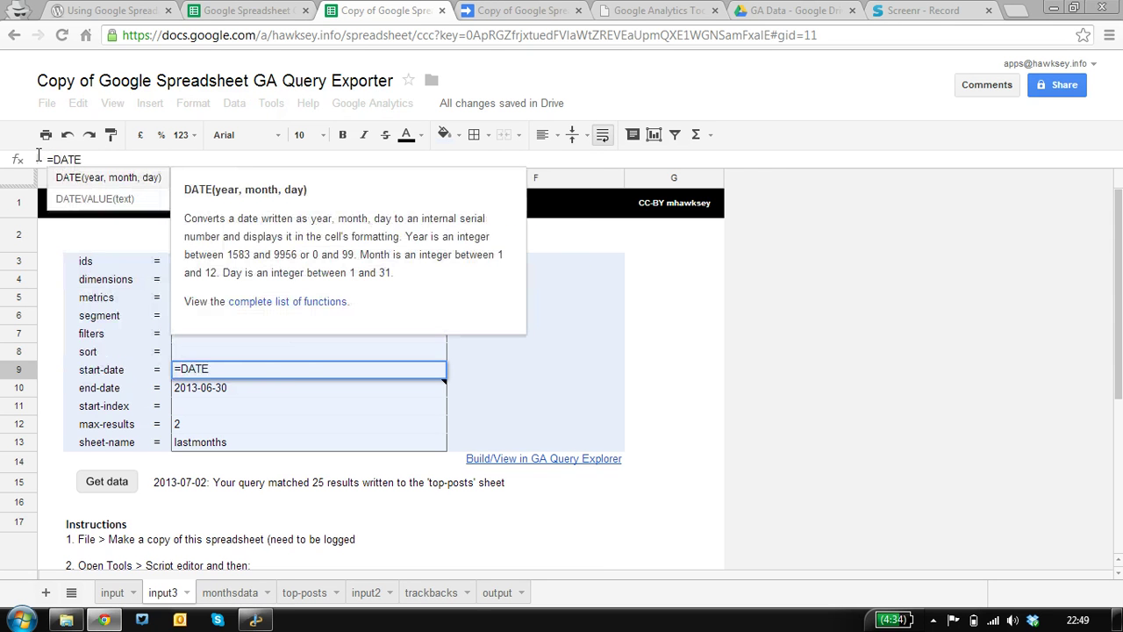
text(()
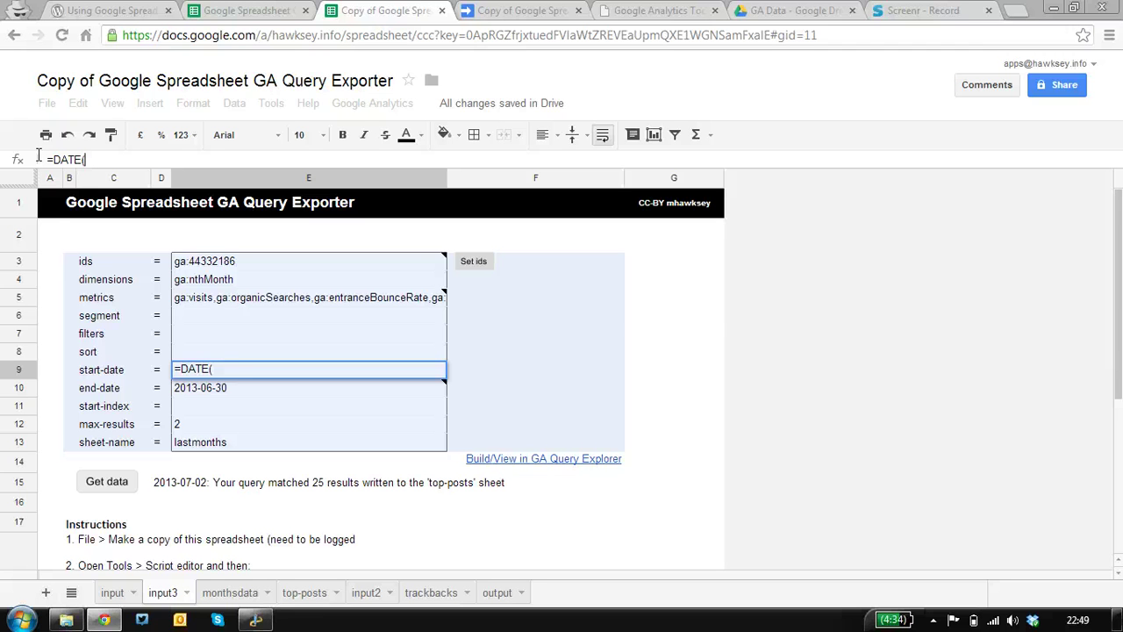
text(YEAR()
click(257, 392)
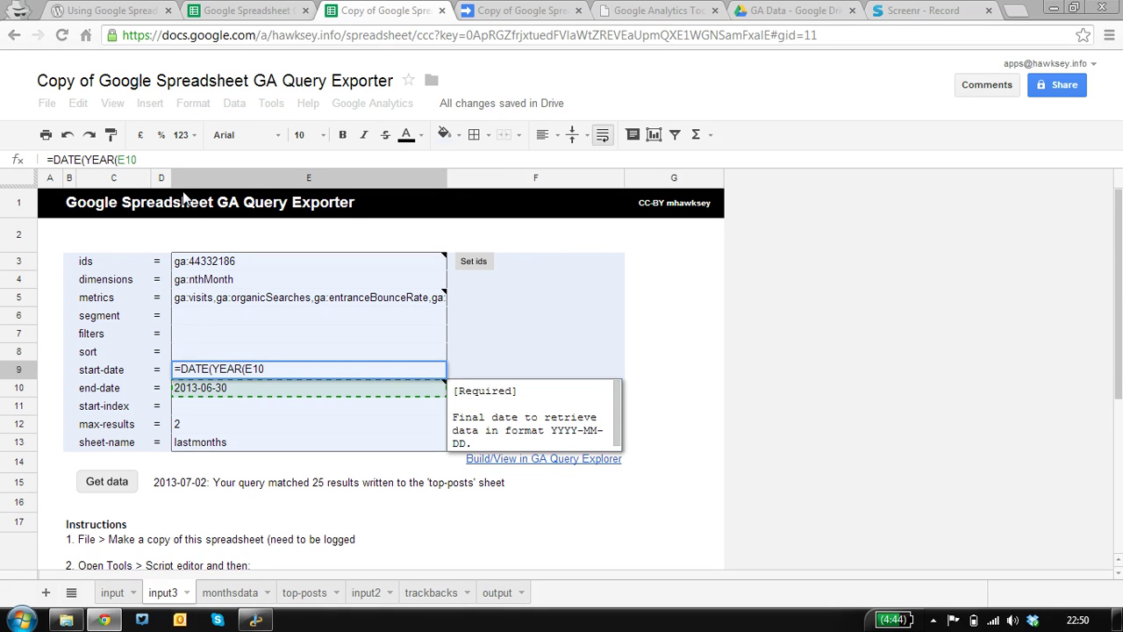
text())
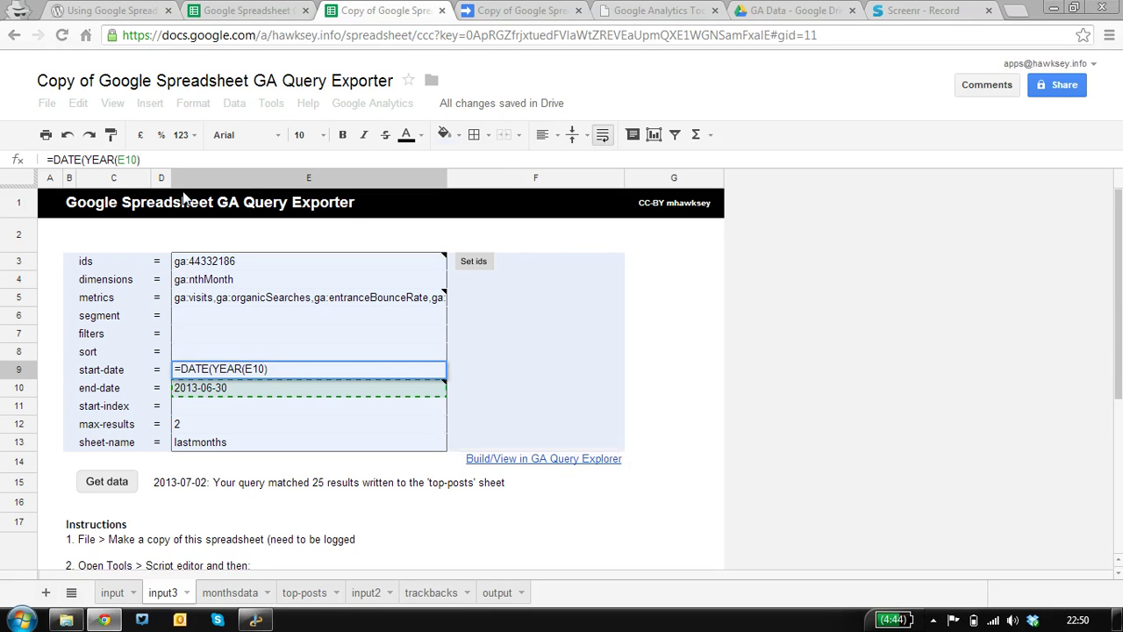
text(-56)
text(,)
key(BackSpace)
key(BackSpace)
key(BackSpace)
key(BackSpace)
key(BackSpace)
text(-56),MONTH)
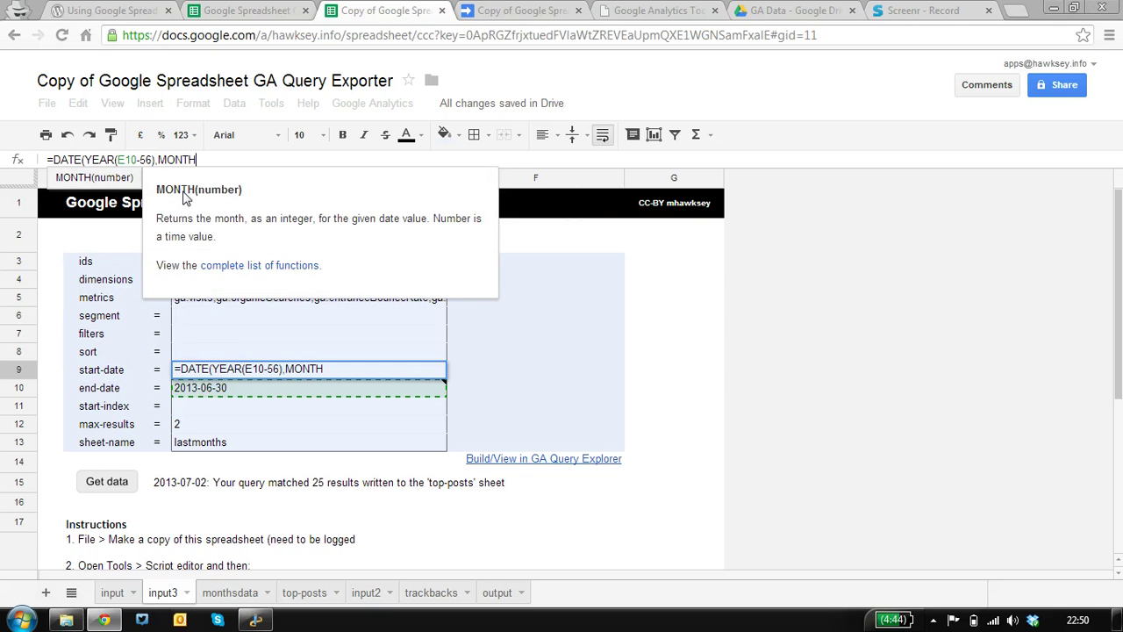
text(()
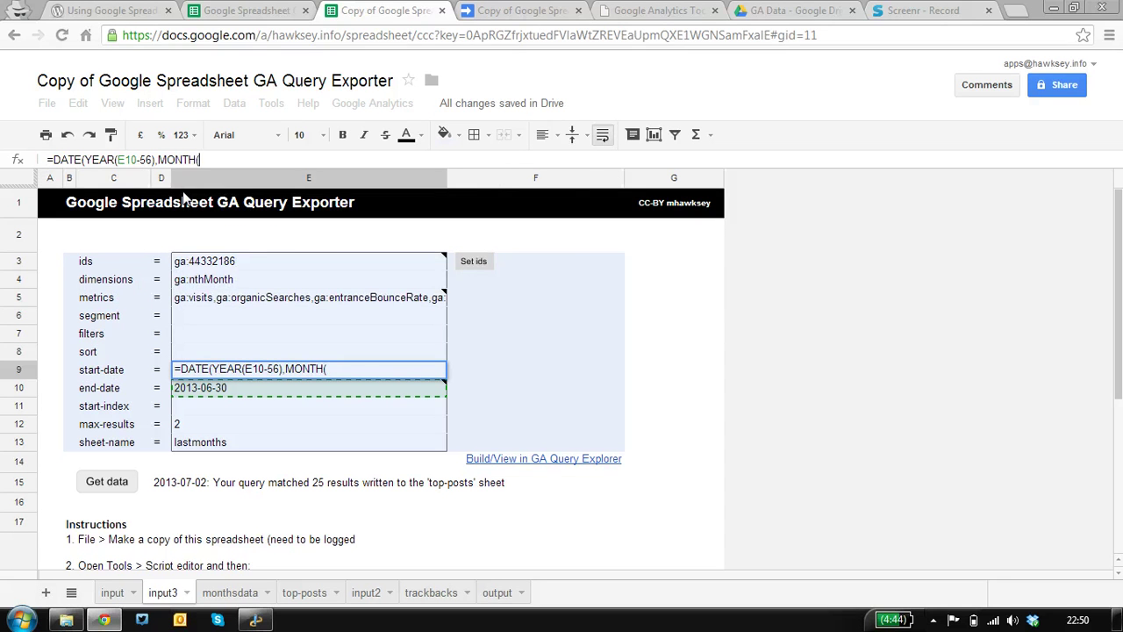
text(E10-56),1))
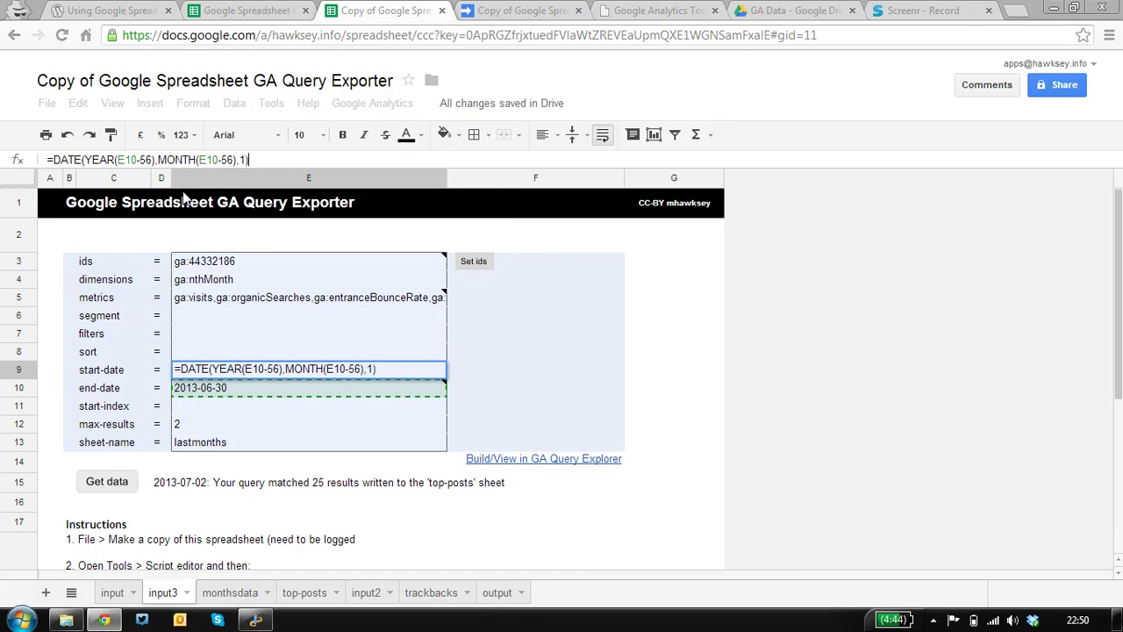
key(Return)
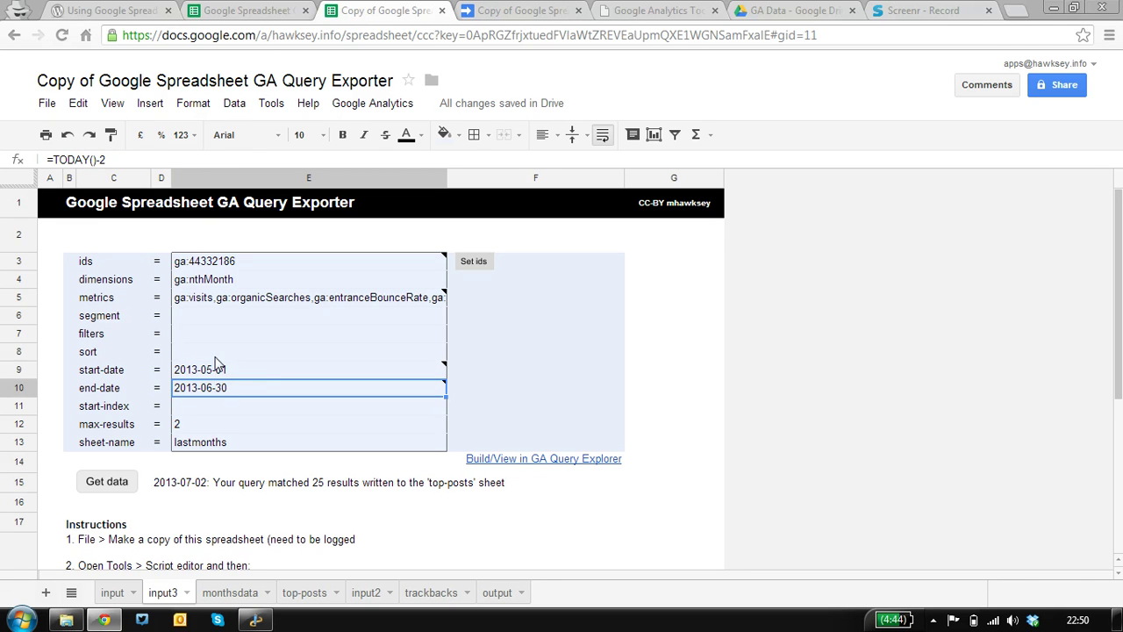
mouse_move(221, 377)
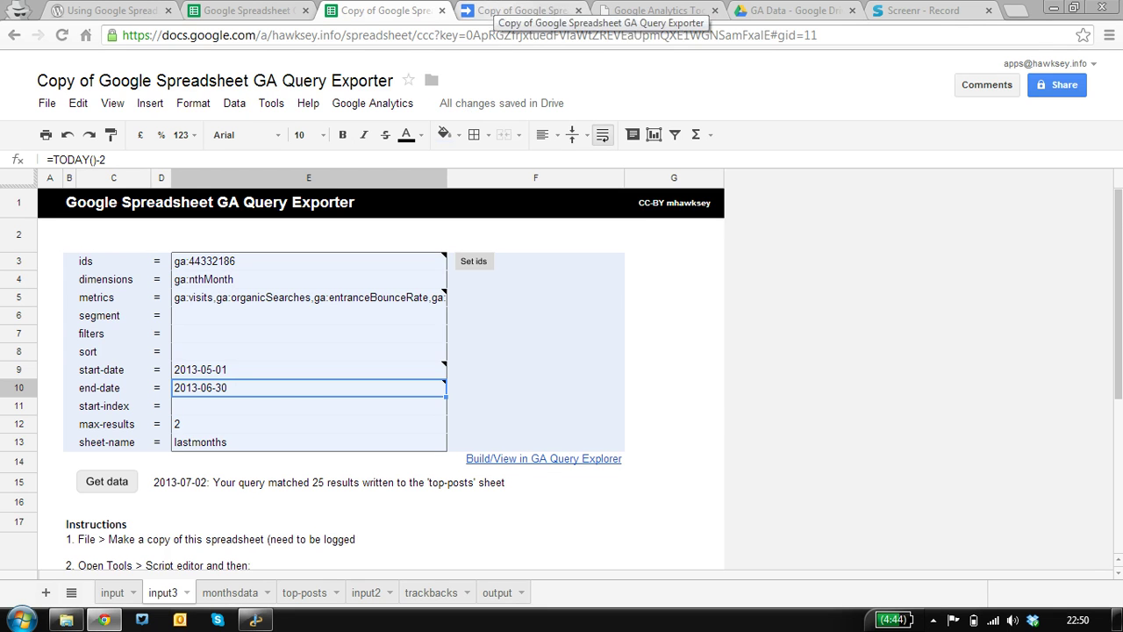
Copy the GA Data folder ID from Drive into getFolderById on line 52, then save Code.gs
click(517, 10)
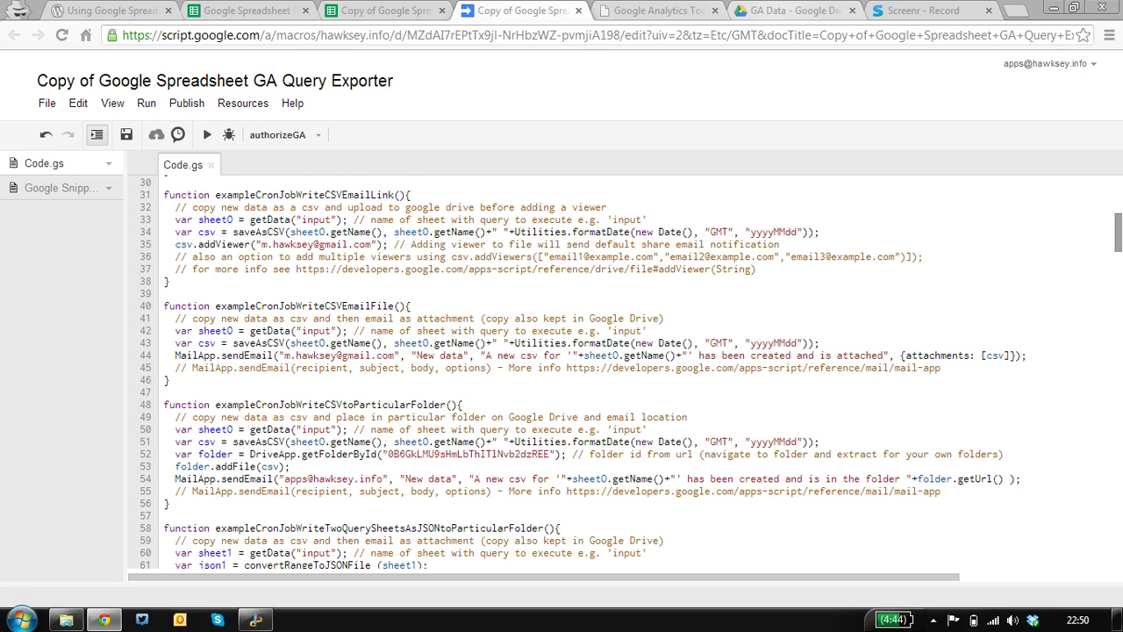
click(794, 10)
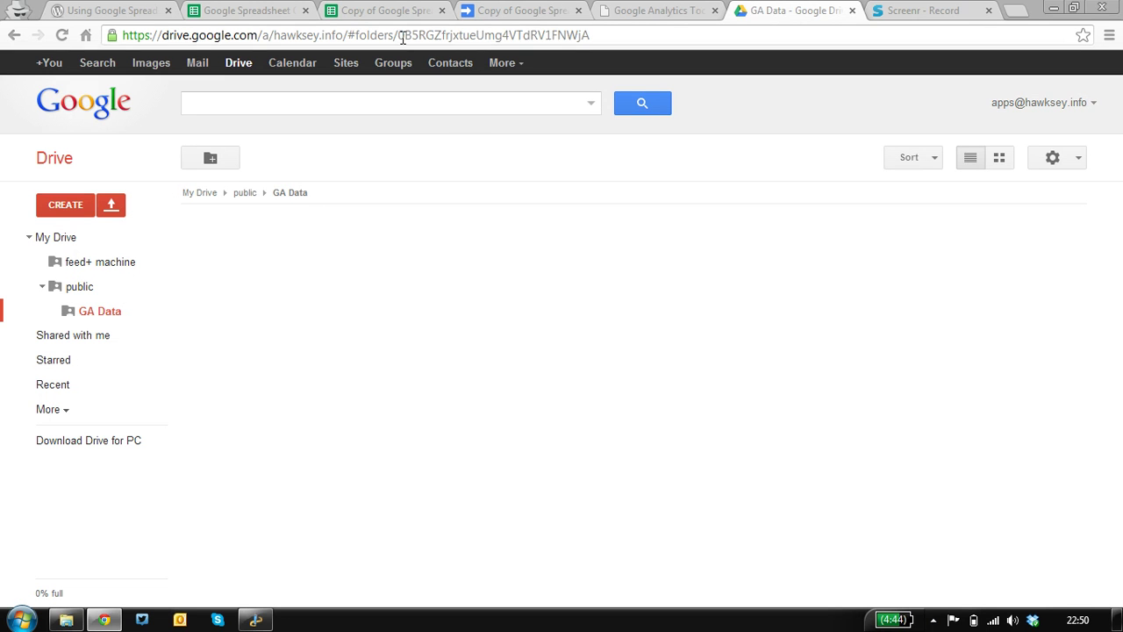
drag(402, 37, 616, 34)
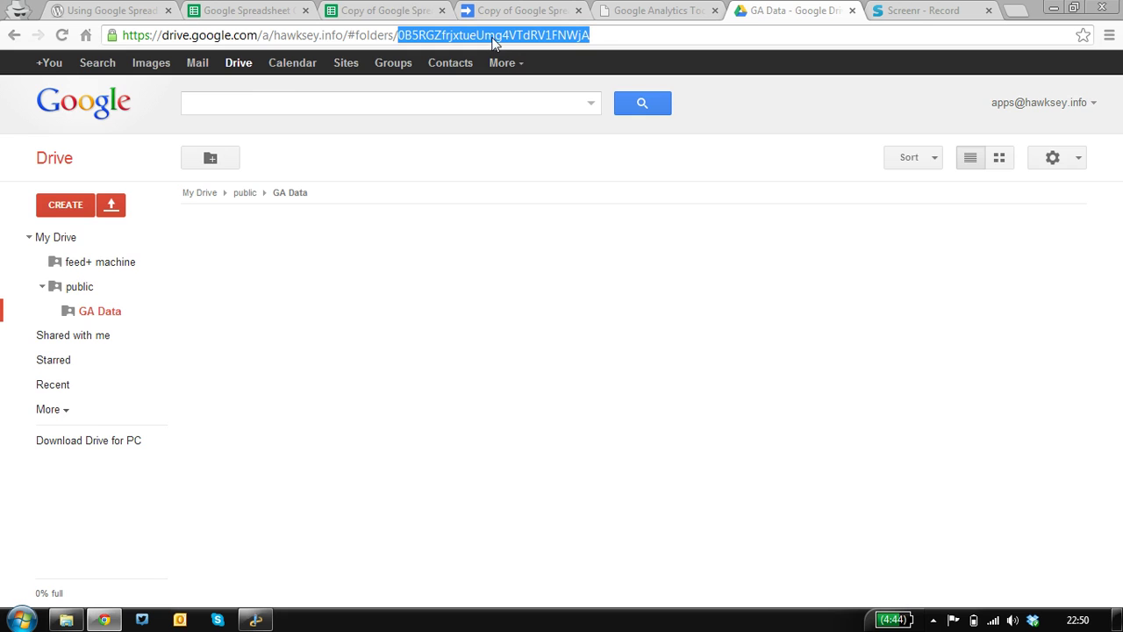
click(509, 11)
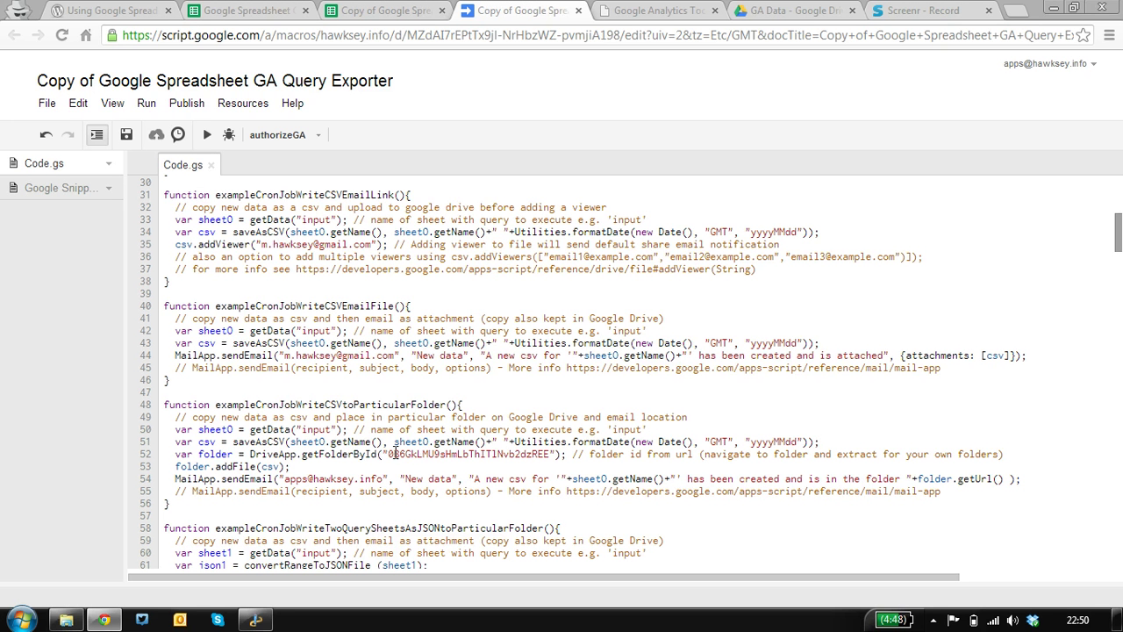
drag(386, 452, 551, 450)
key(ctrl+v)
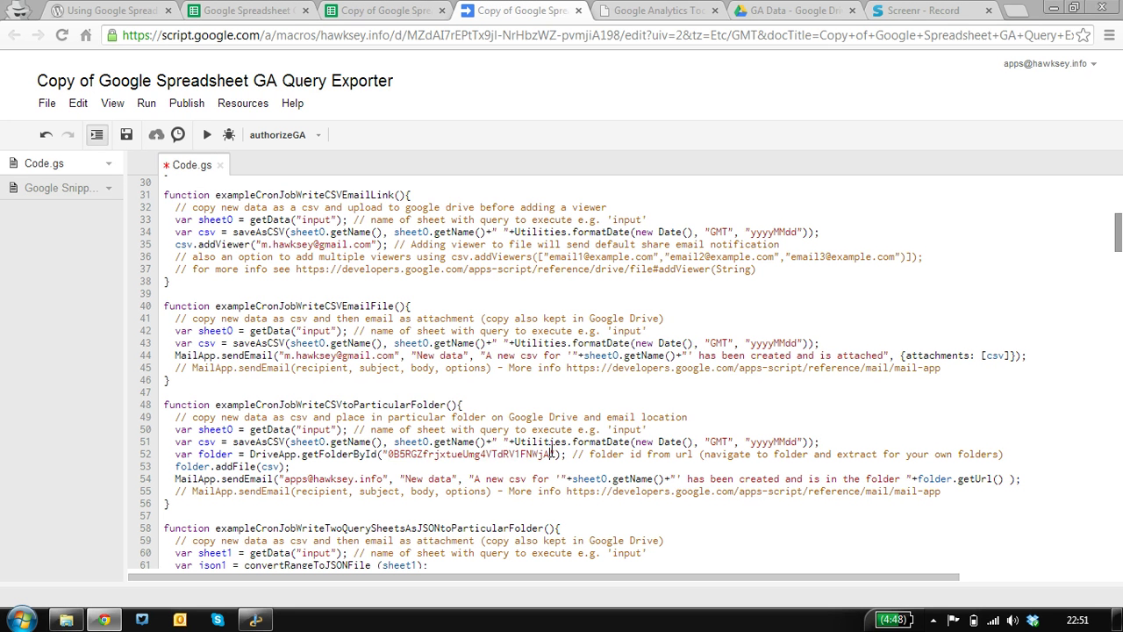
key(ctrl+s)
Add a time-driven Month timer trigger for exampleCronJobWriteCSVtoParticularFolder on day 1, and save
click(259, 104)
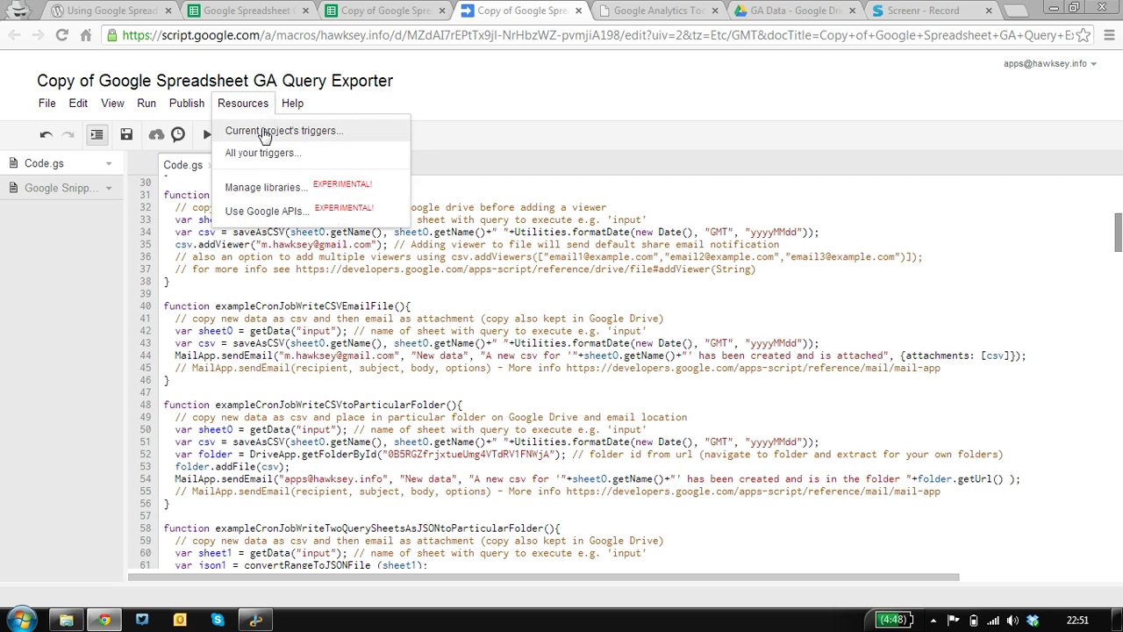
click(263, 131)
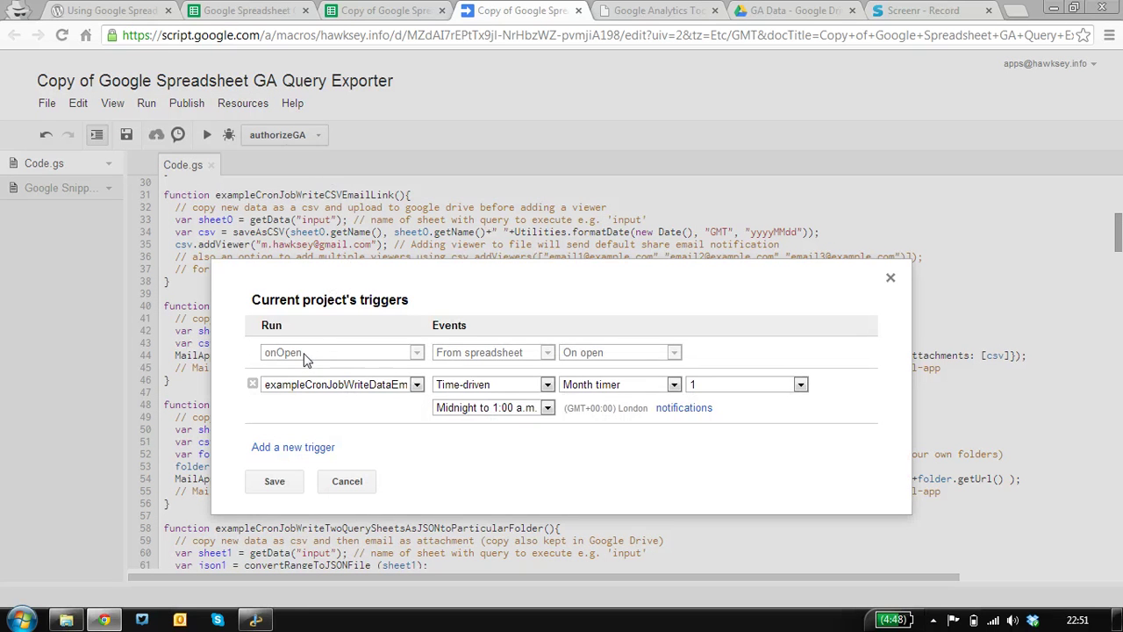
click(277, 450)
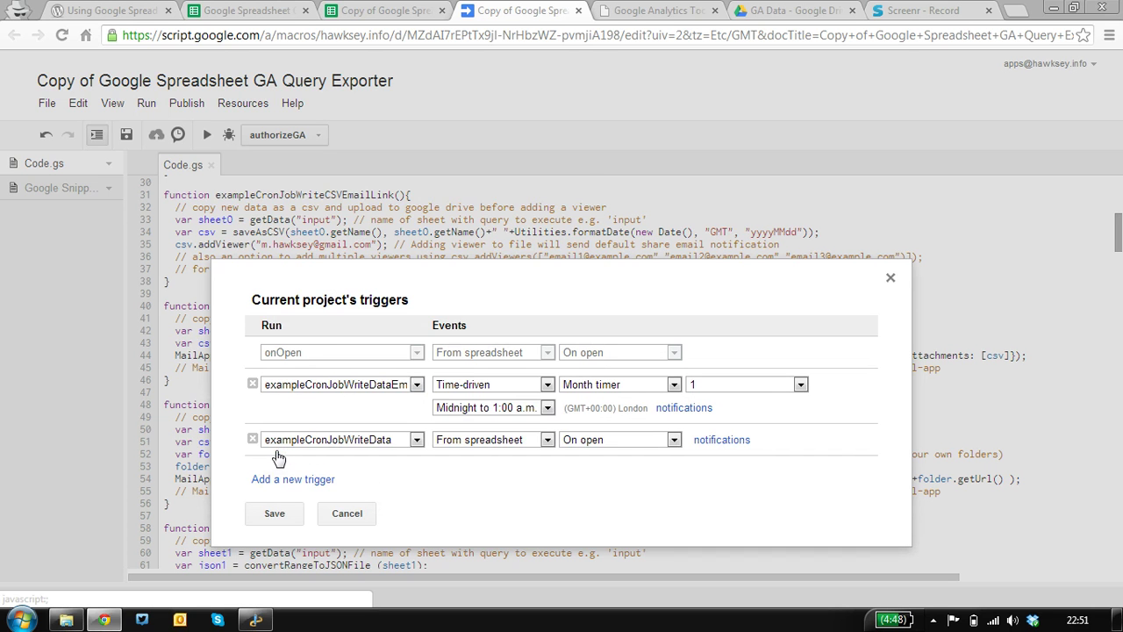
click(299, 440)
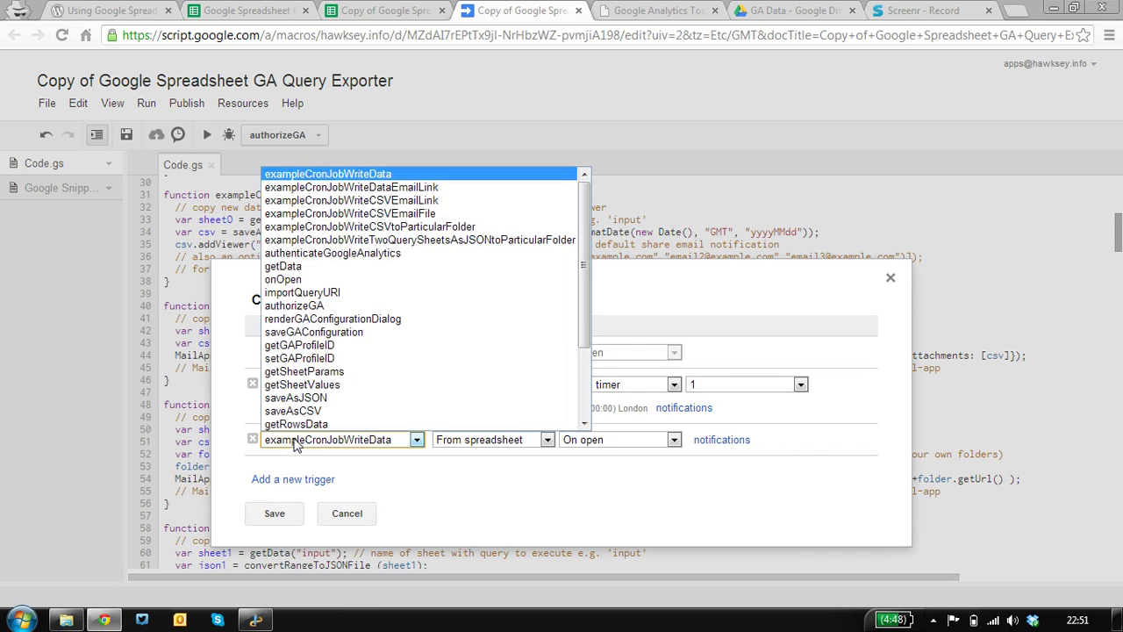
click(402, 232)
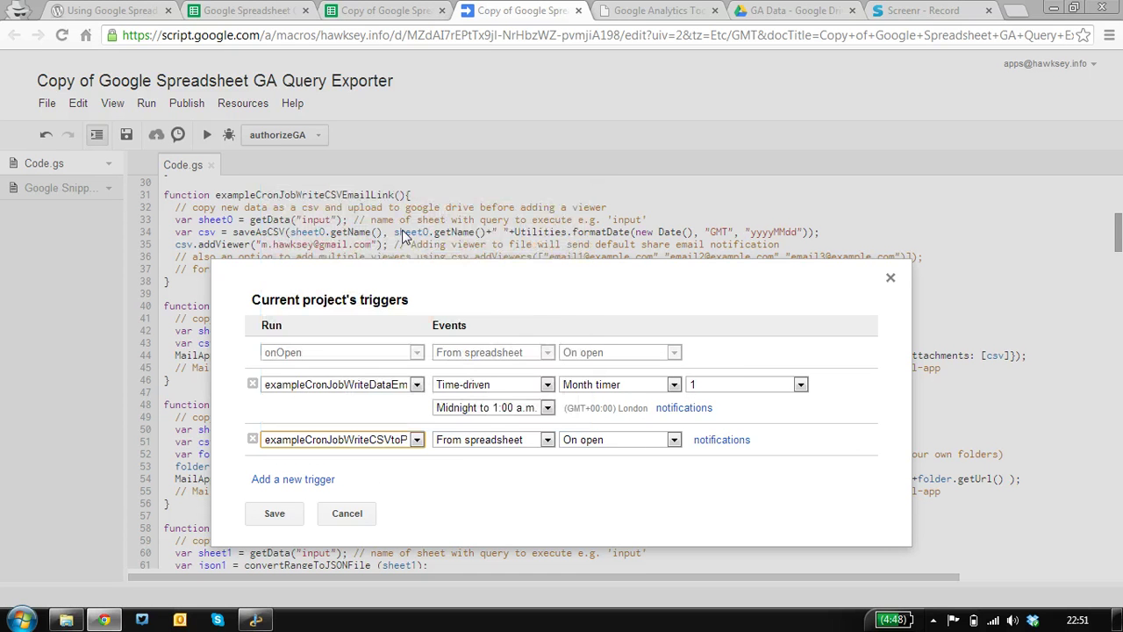
click(506, 443)
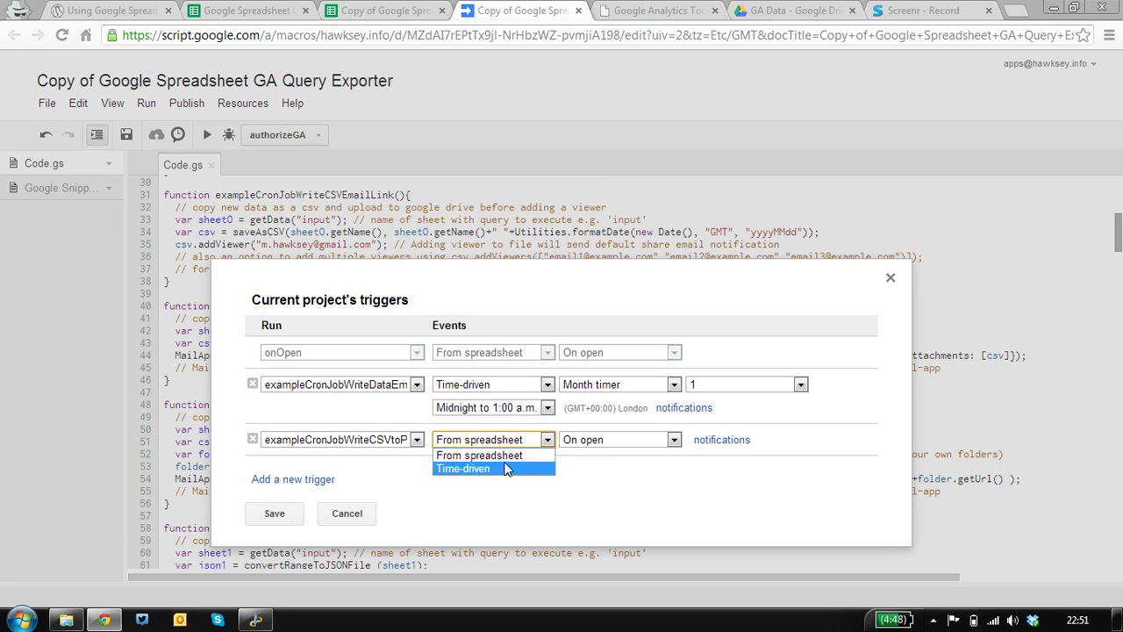
click(507, 468)
click(595, 440)
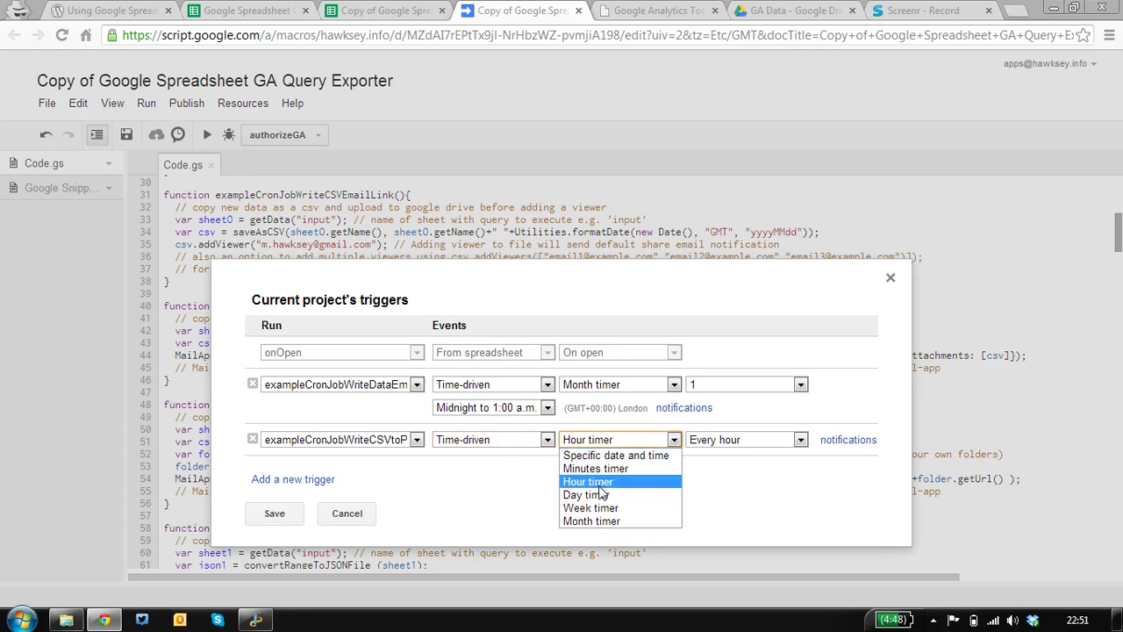
click(601, 519)
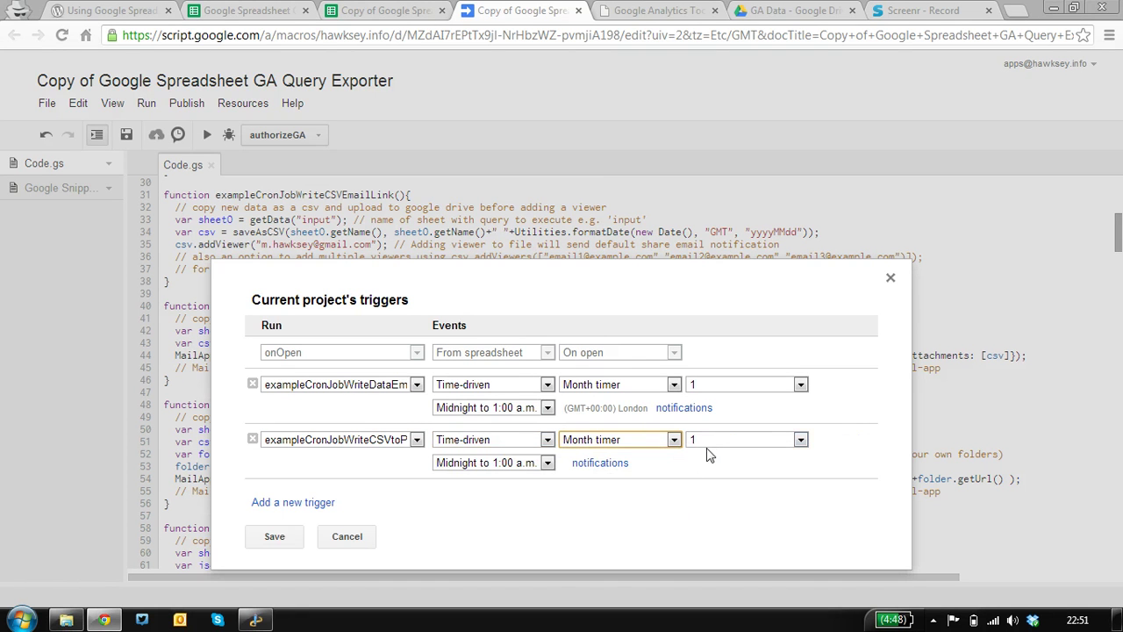
click(715, 440)
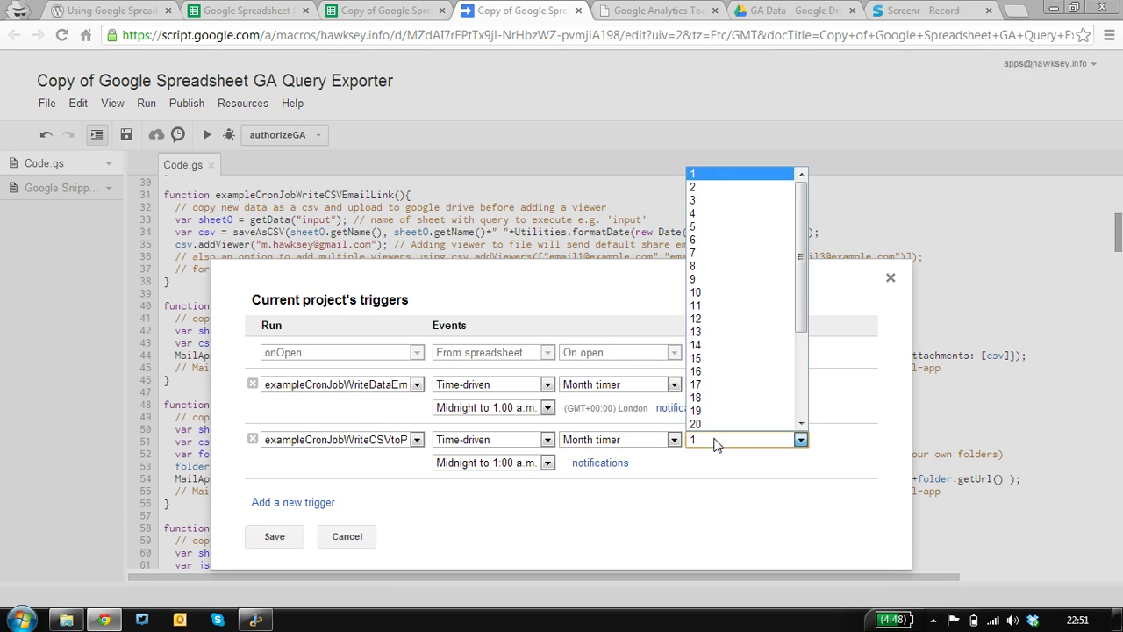
key(Escape)
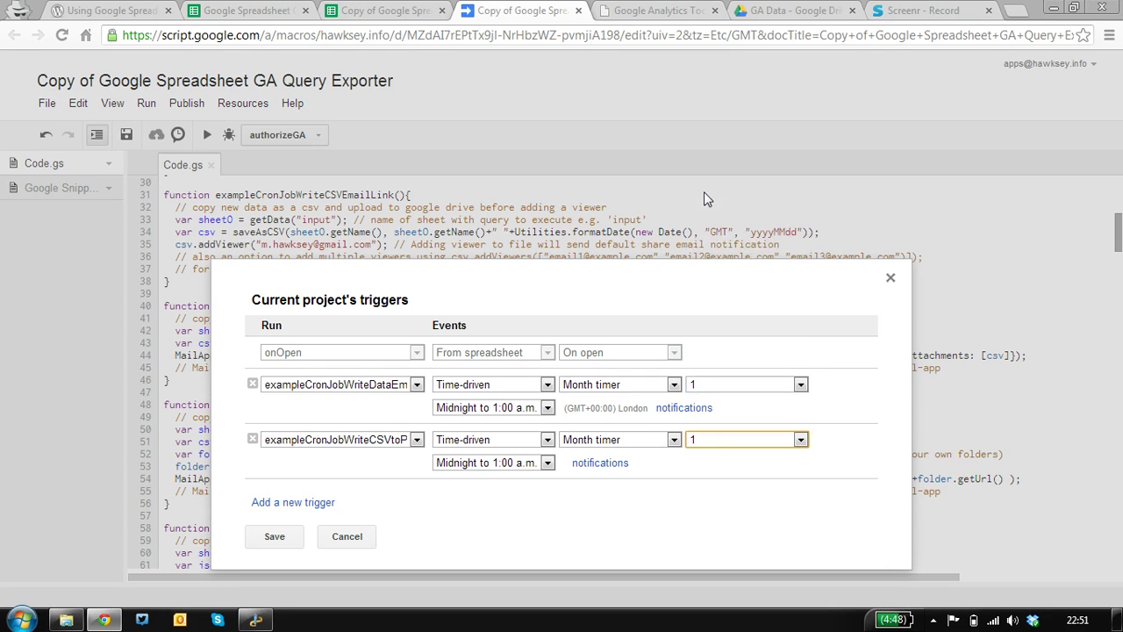
click(272, 541)
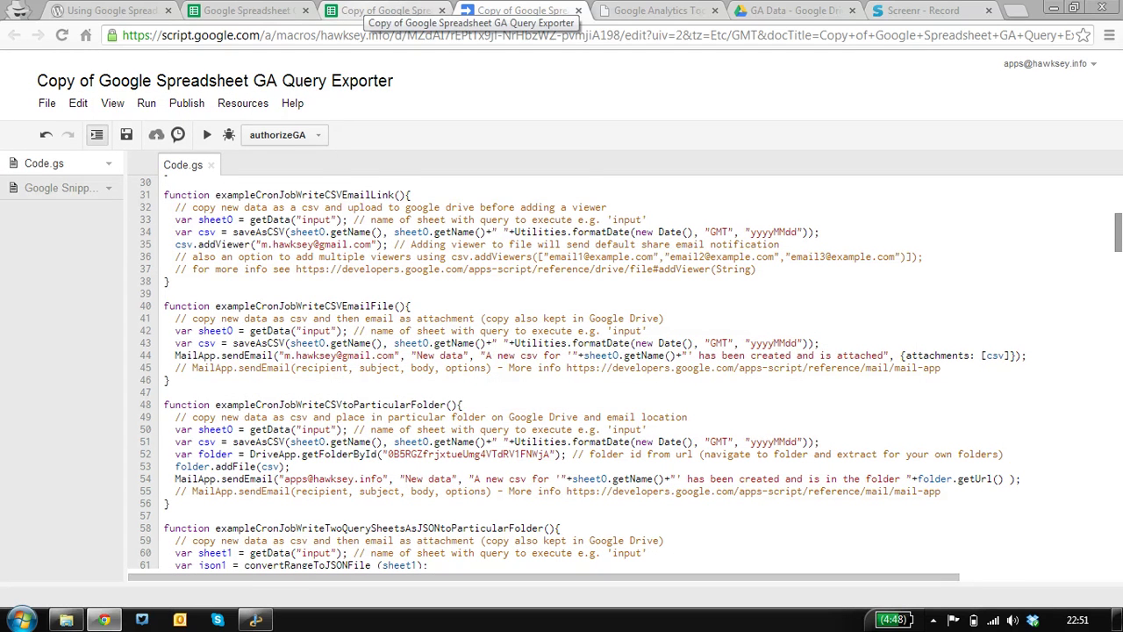
Select exampleCronJobWriteCSVtoParticularFolder and run it once, then go back to the exporter spreadsheet
click(289, 136)
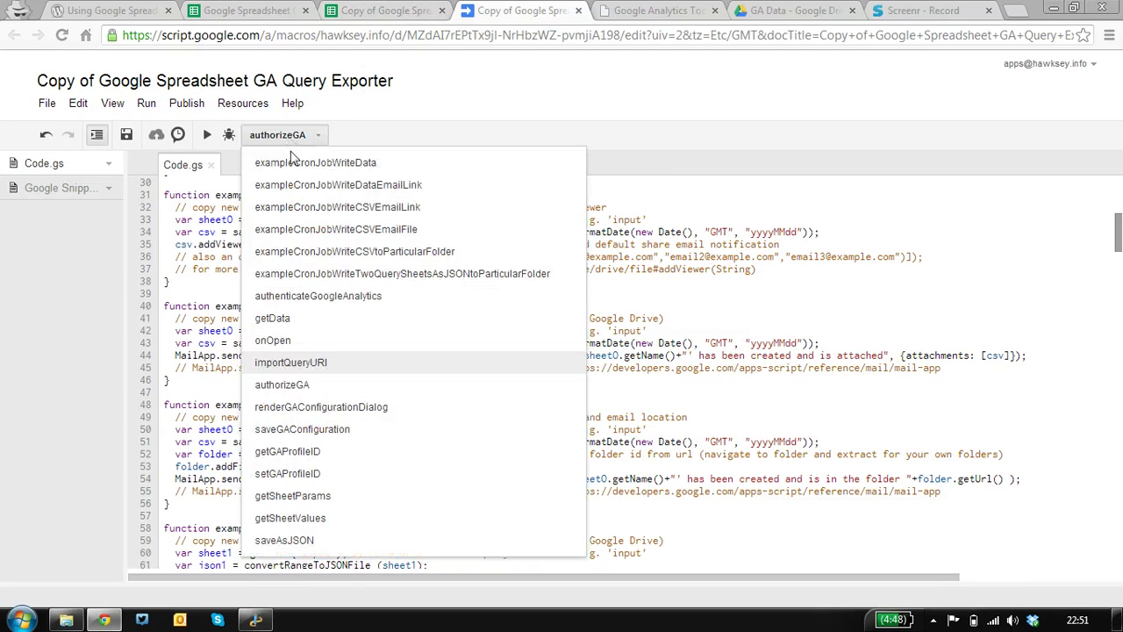
click(313, 251)
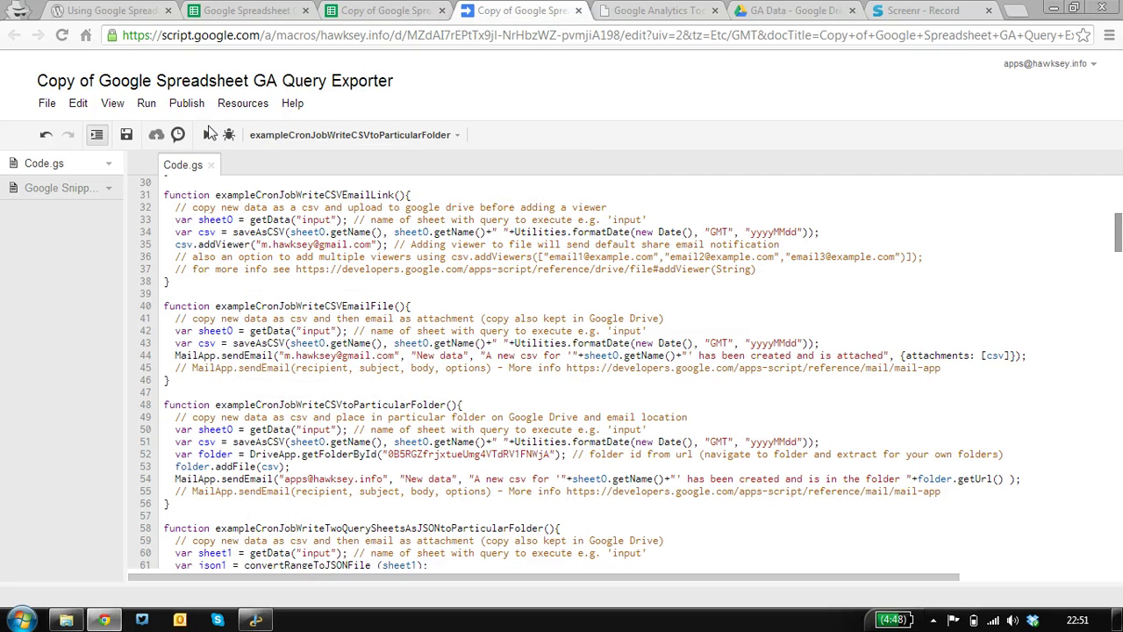
click(208, 135)
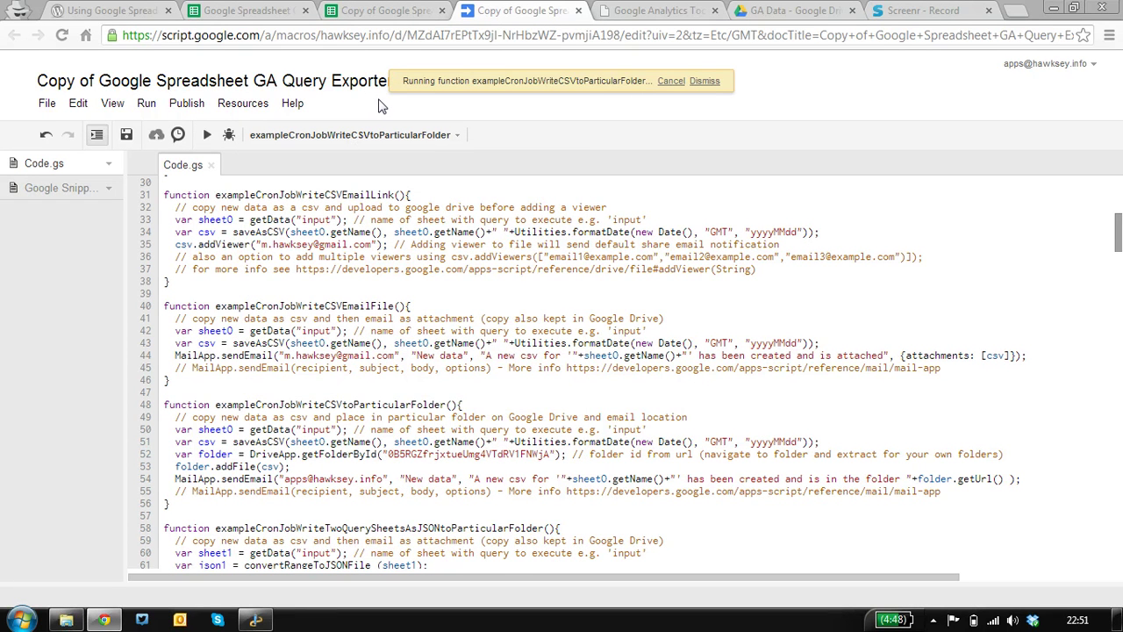
click(386, 10)
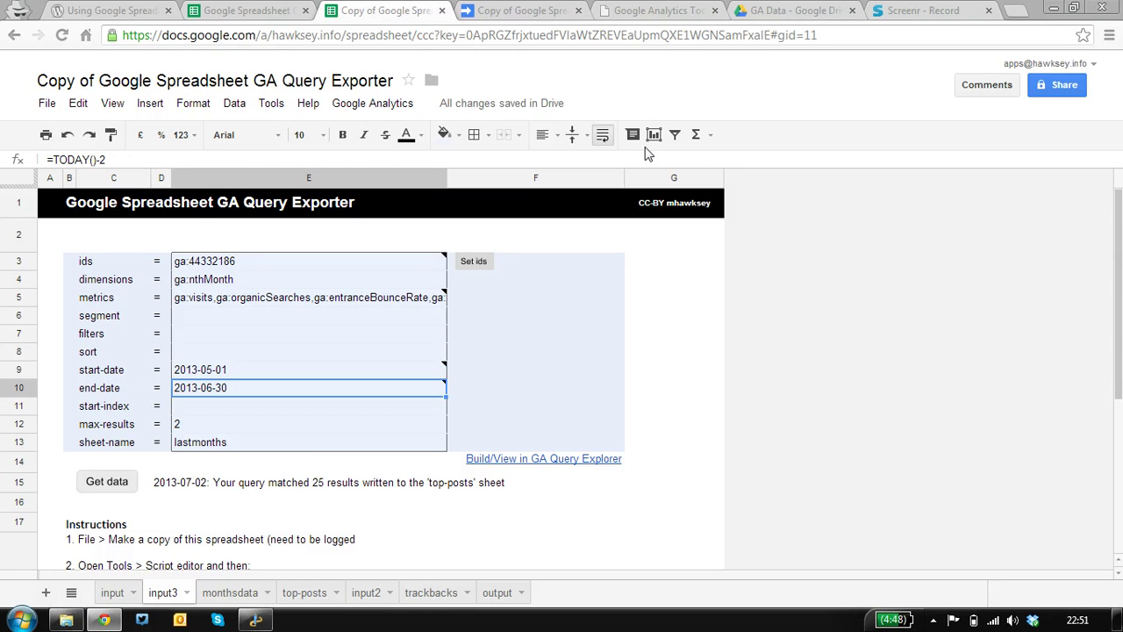
Preview top-posts 20130702.csv in the GA Data Drive folder, then start entering mail in a new tab
click(761, 10)
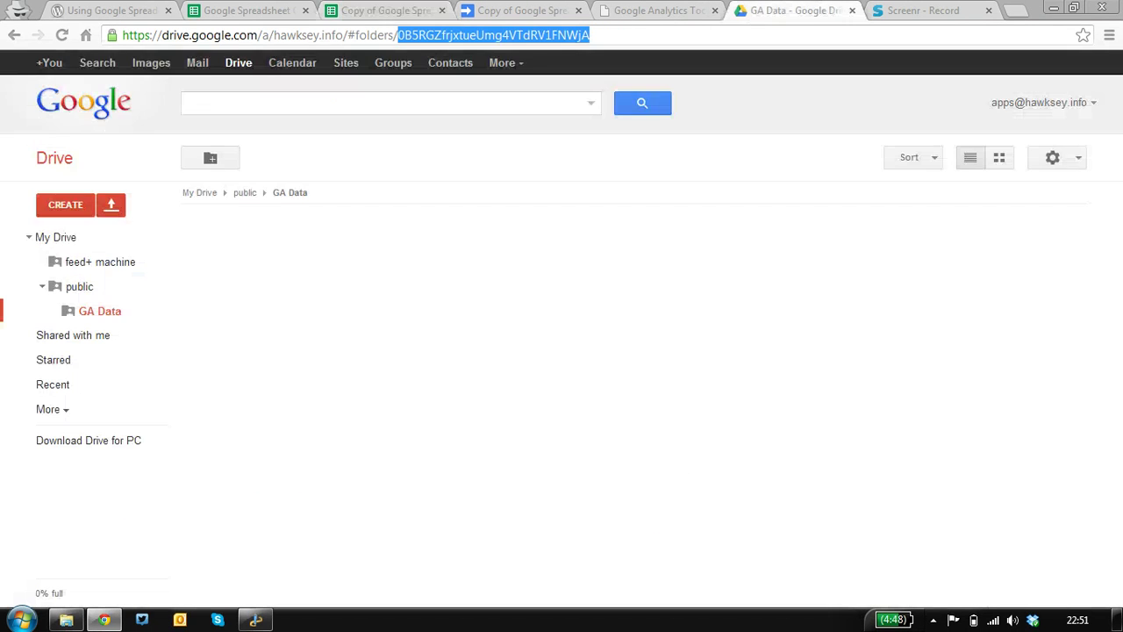
click(281, 255)
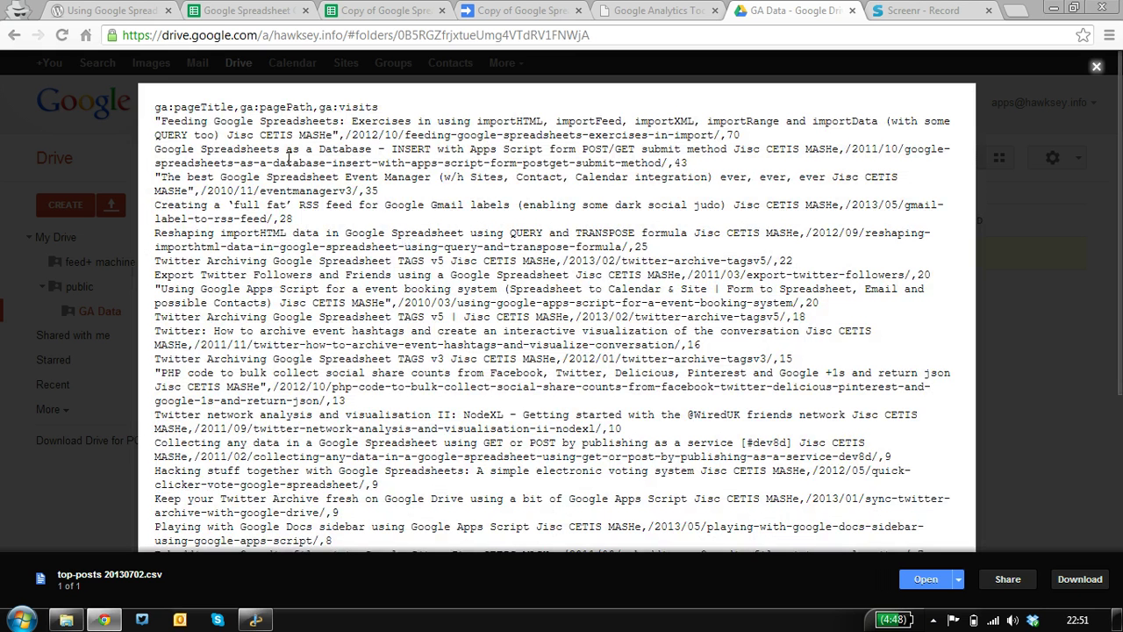
click(1100, 68)
click(1016, 10)
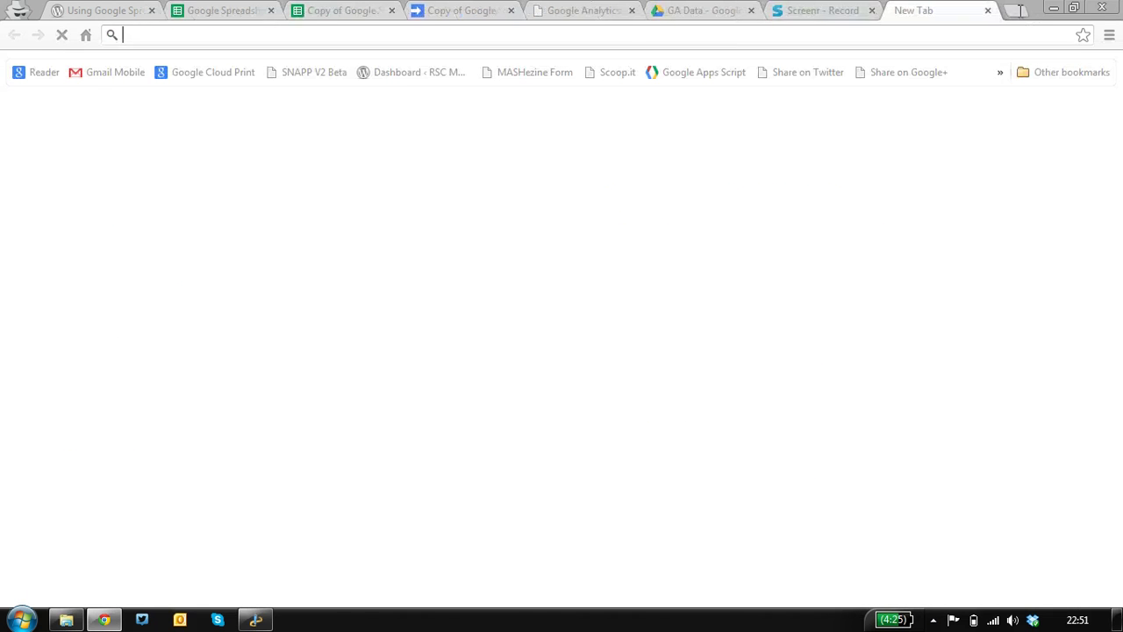
text(mai)
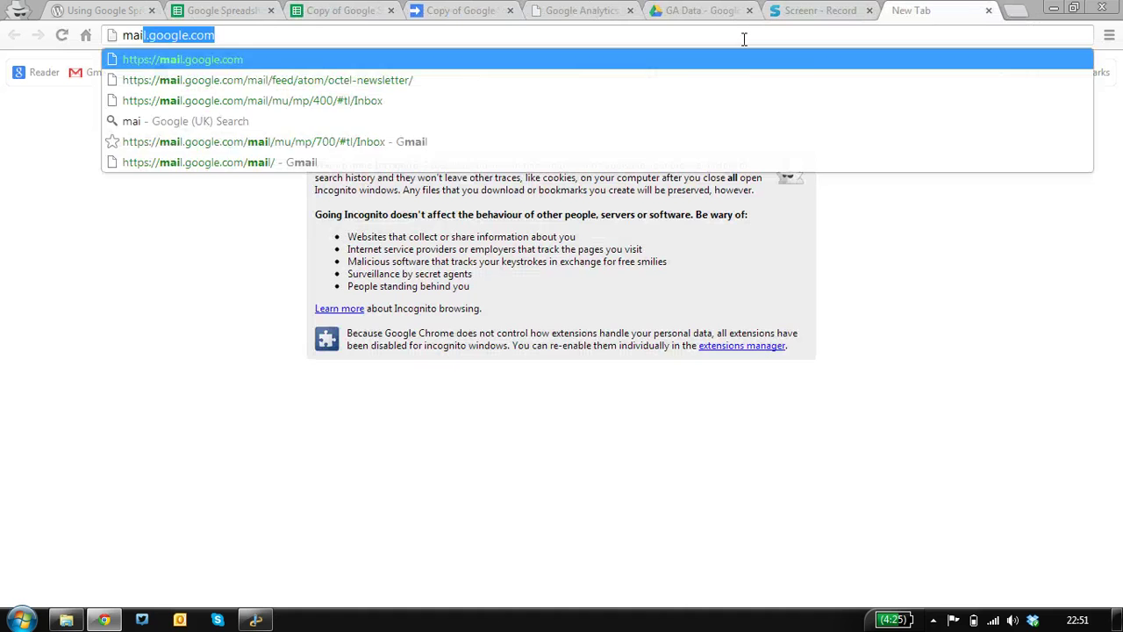